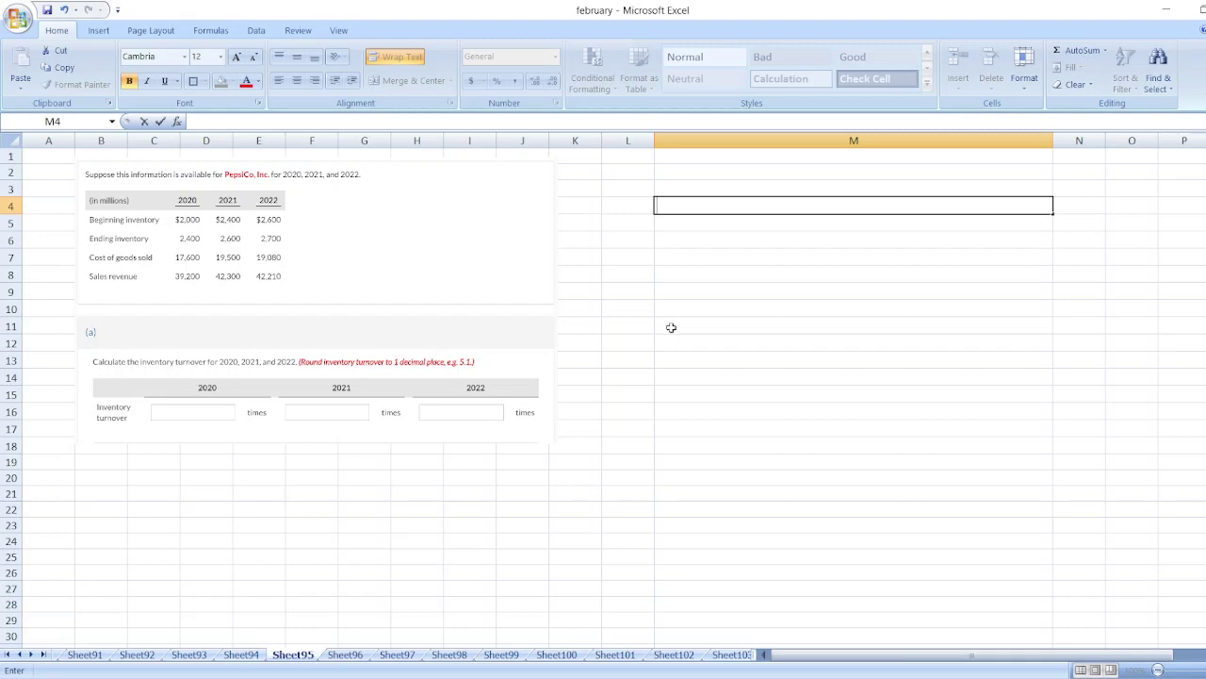
- Enter the formula heading "Inventory Turnover = Cost of Goods Sold / Average Inventory" in cell M4
{"action": "type", "text": "Inventory"}
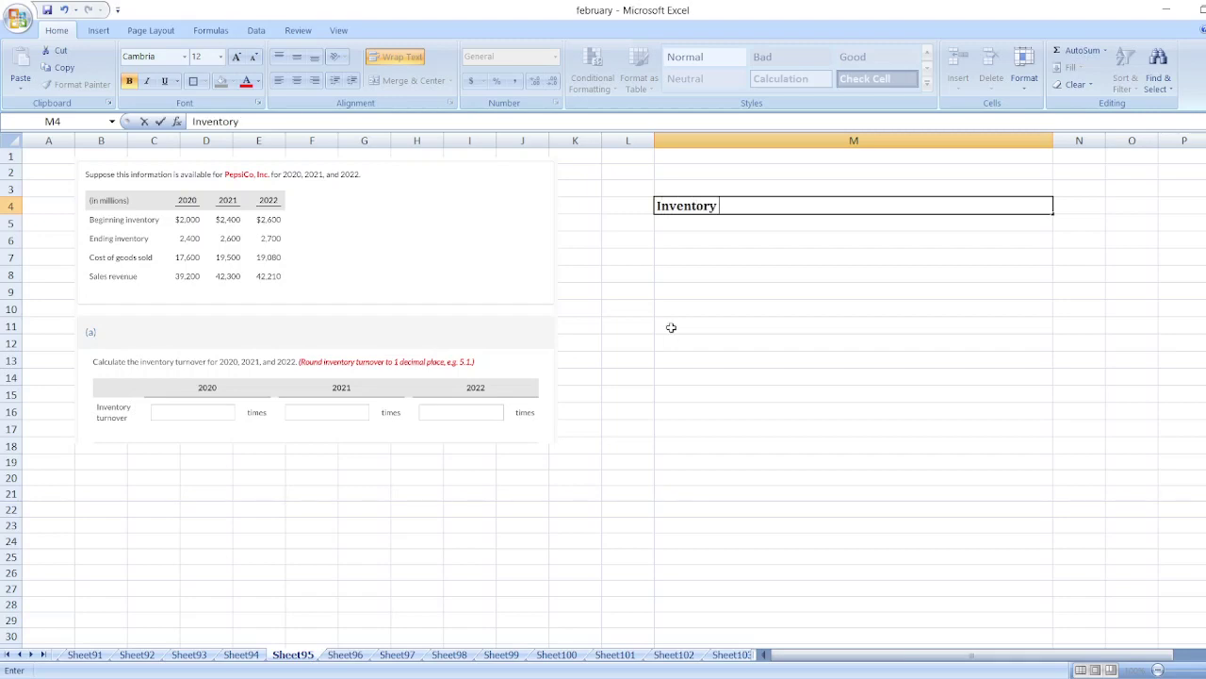
{"action": "type", "text": " Turnover = Cost of G"}
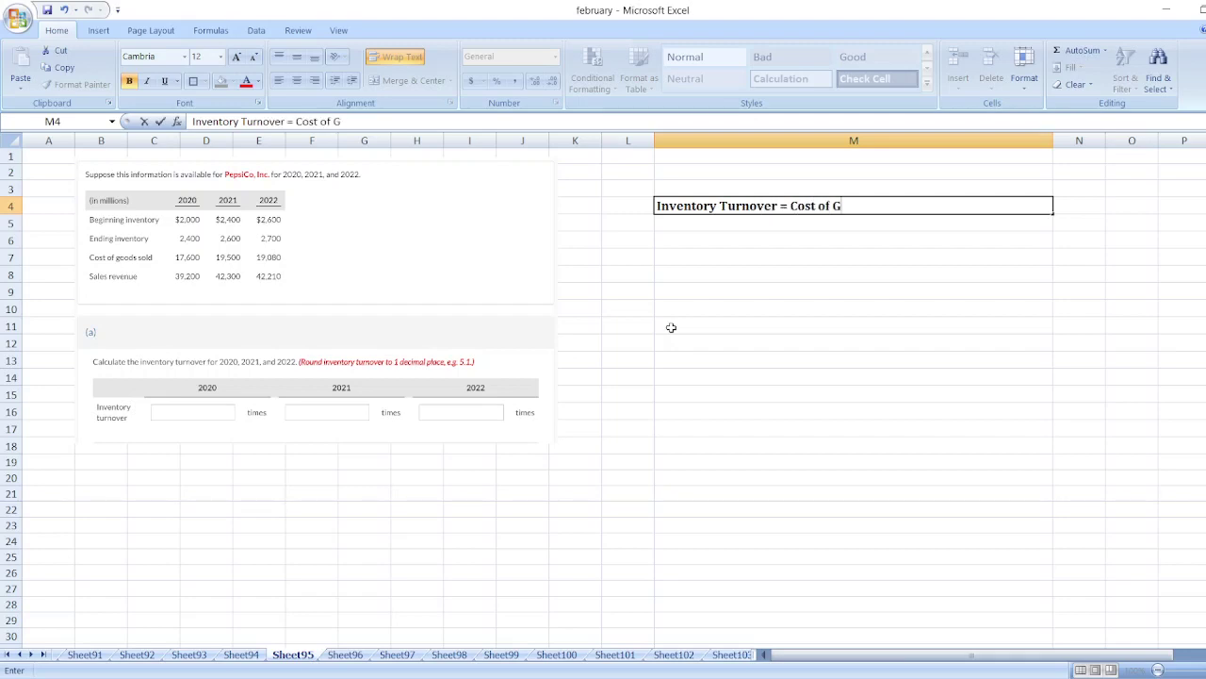
{"action": "type", "text": "oods Sold / "}
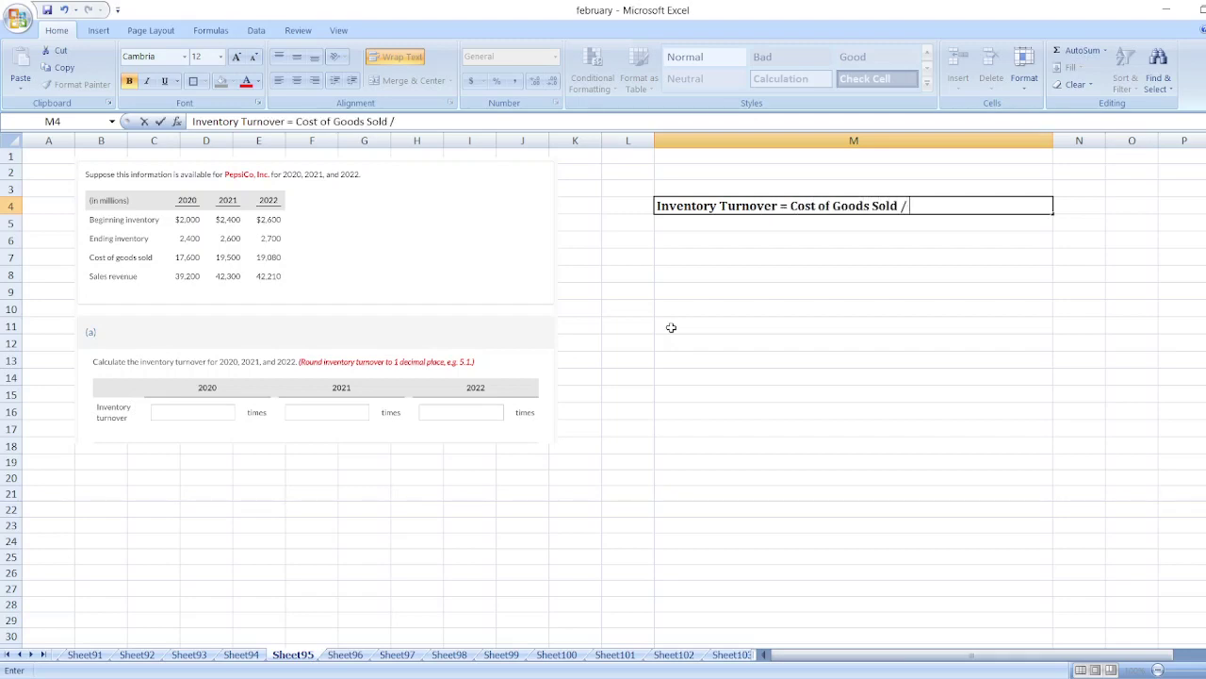
{"action": "type", "text": "Average In"}
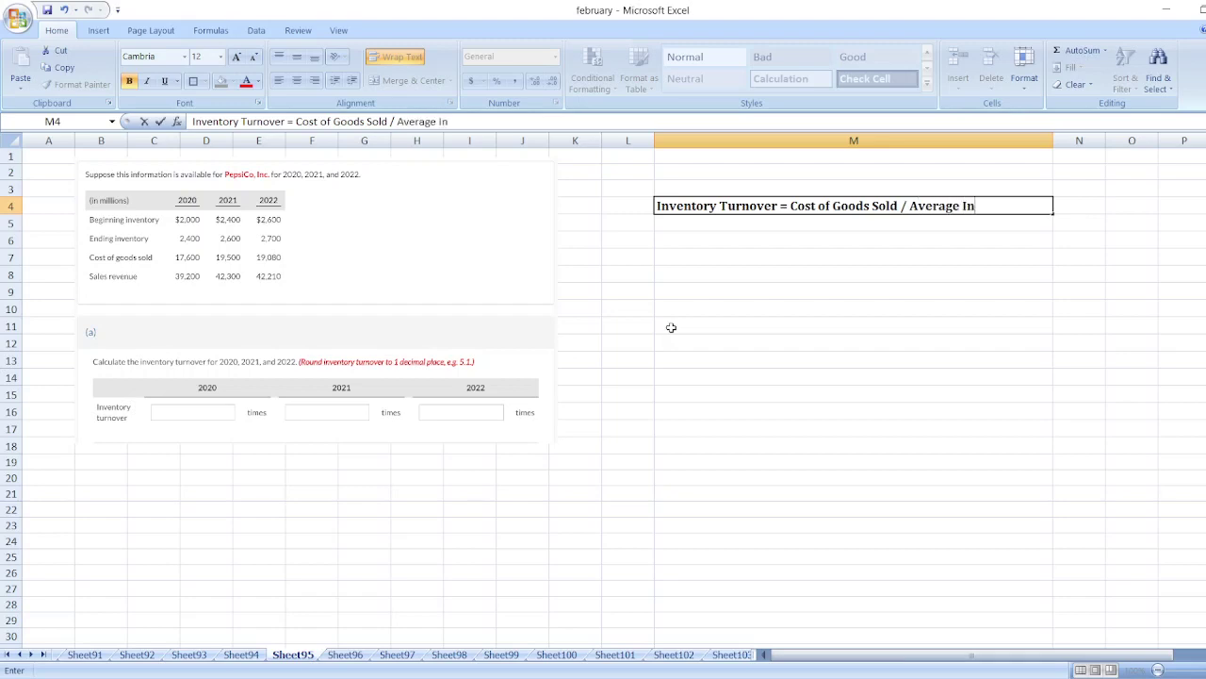
{"action": "type", "text": "ventory"}
{"action": "key", "text": "Return"}
{"action": "key", "text": "Return"}
- Try to enter 2020 as a plain number label in cell M6
{"action": "type", "text": "2021"}
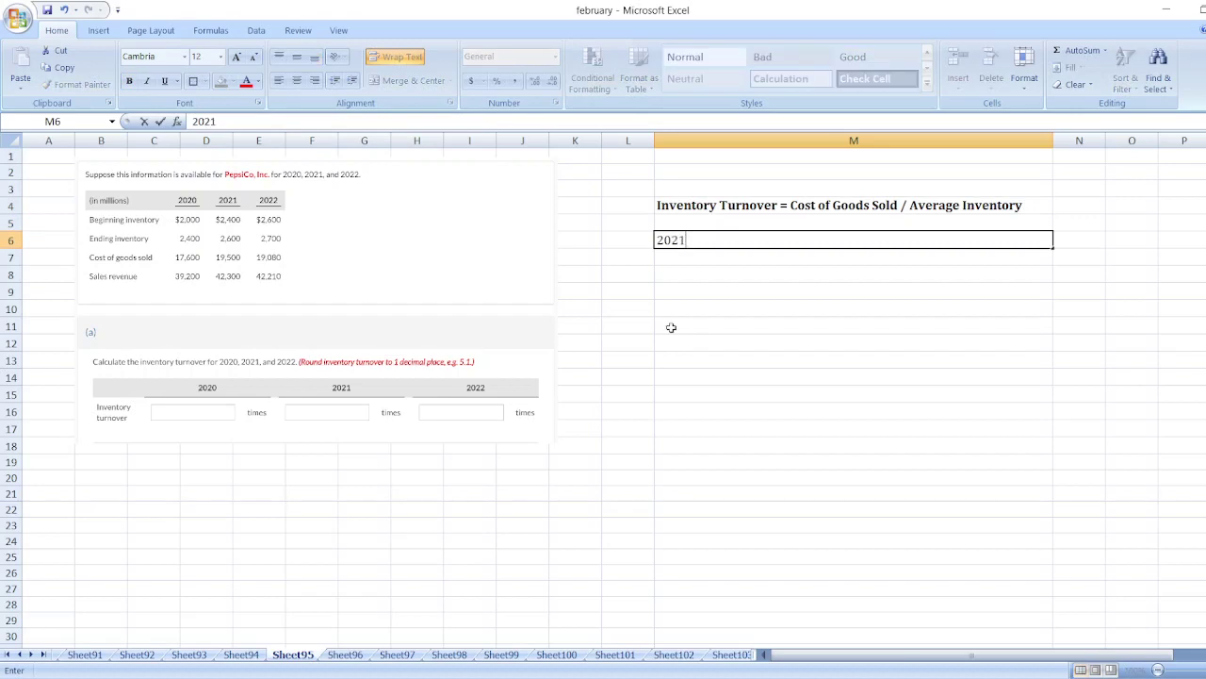
{"action": "key", "text": "BackSpace"}
{"action": "type", "text": "0:"}
{"action": "key", "text": "Return"}
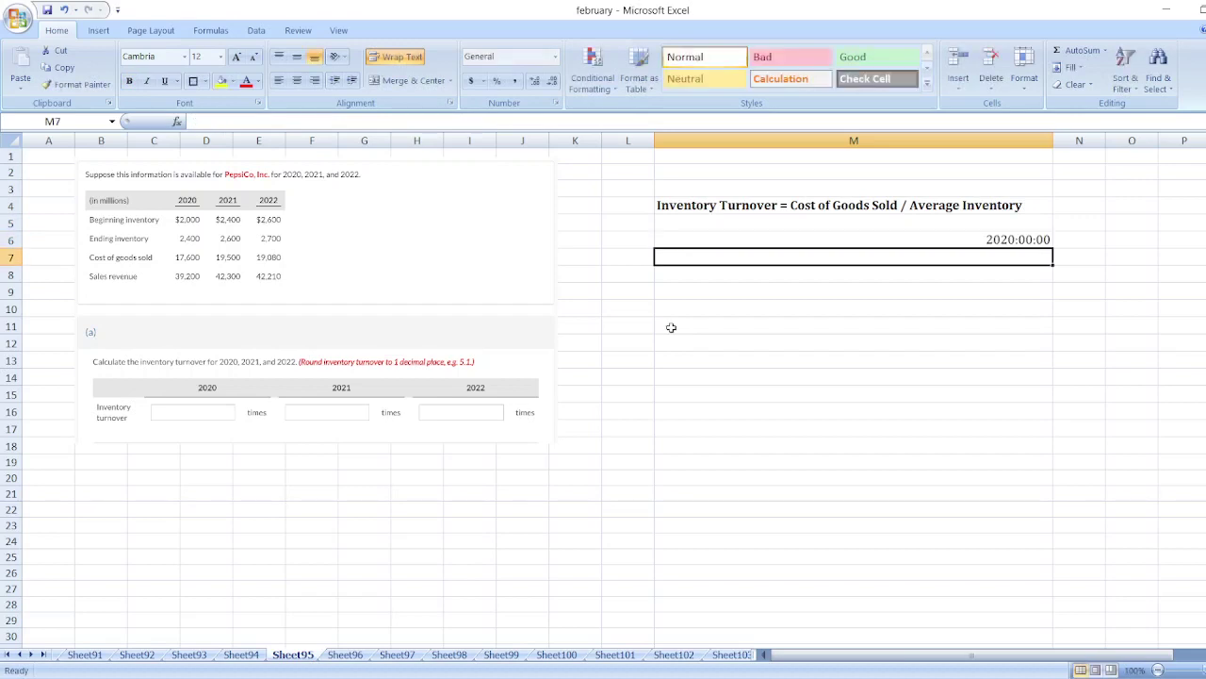
{"action": "key", "text": "Up"}
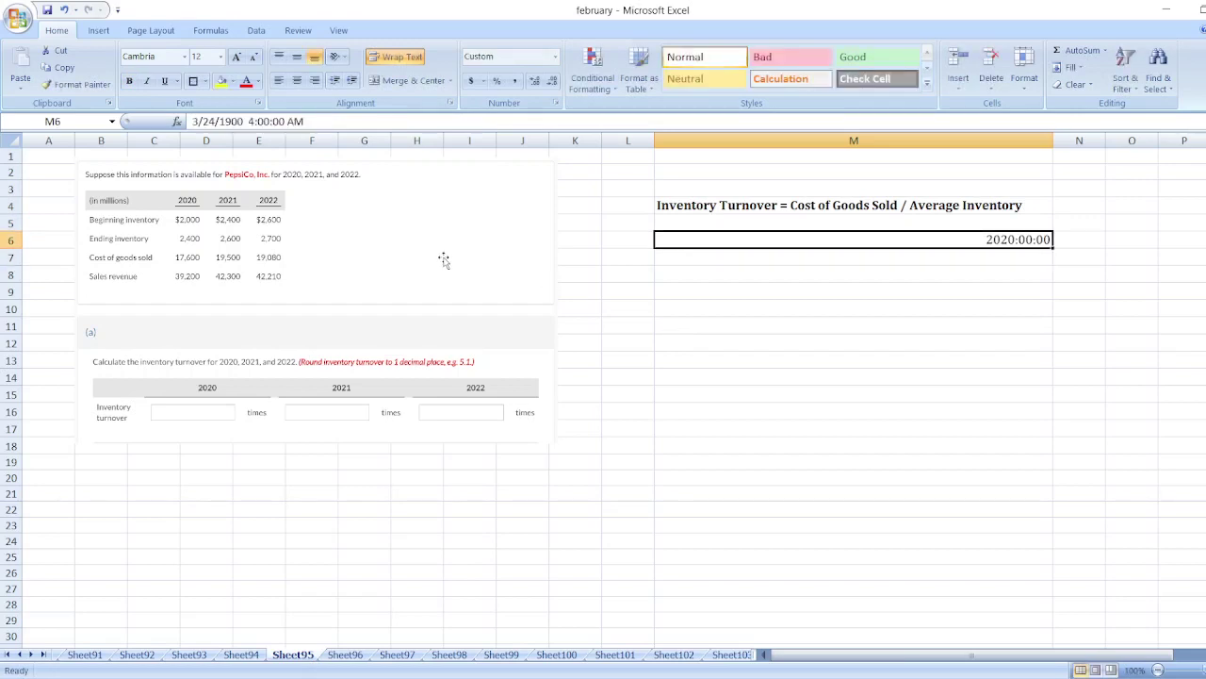
{"action": "key", "text": "Delete"}
{"action": "type", "text": "2020"}
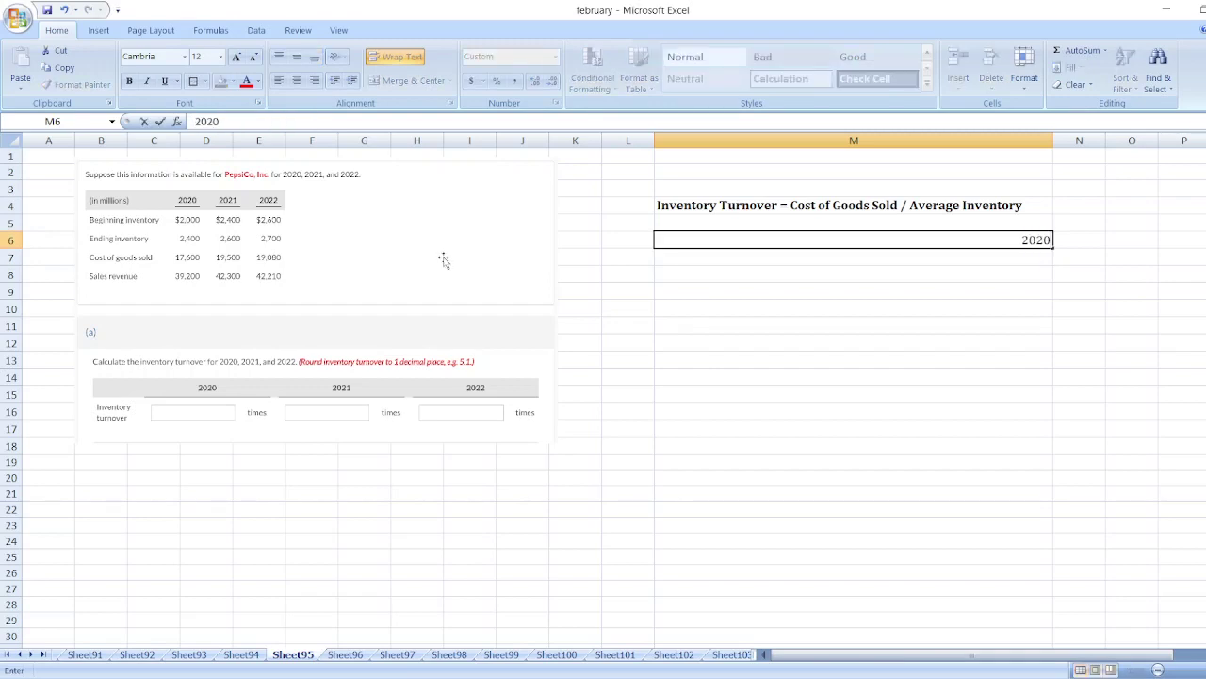
{"action": "key", "text": "Return"}
{"action": "key", "text": "Up"}
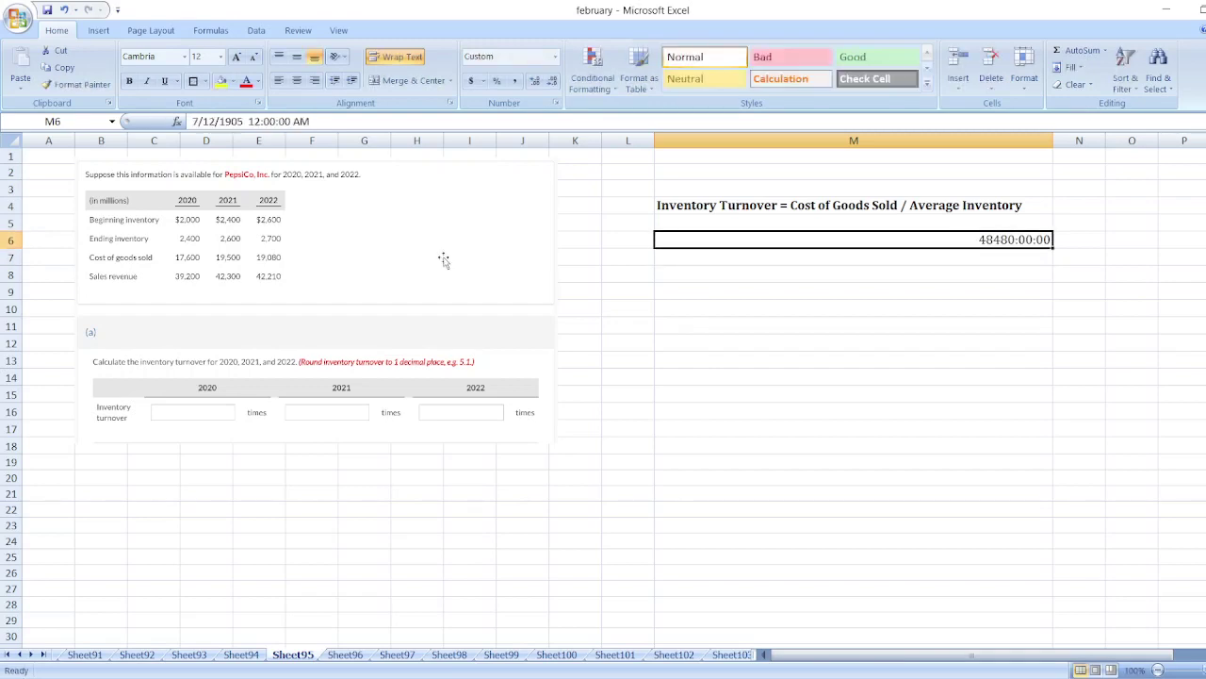
{"action": "key", "text": "BackSpace"}
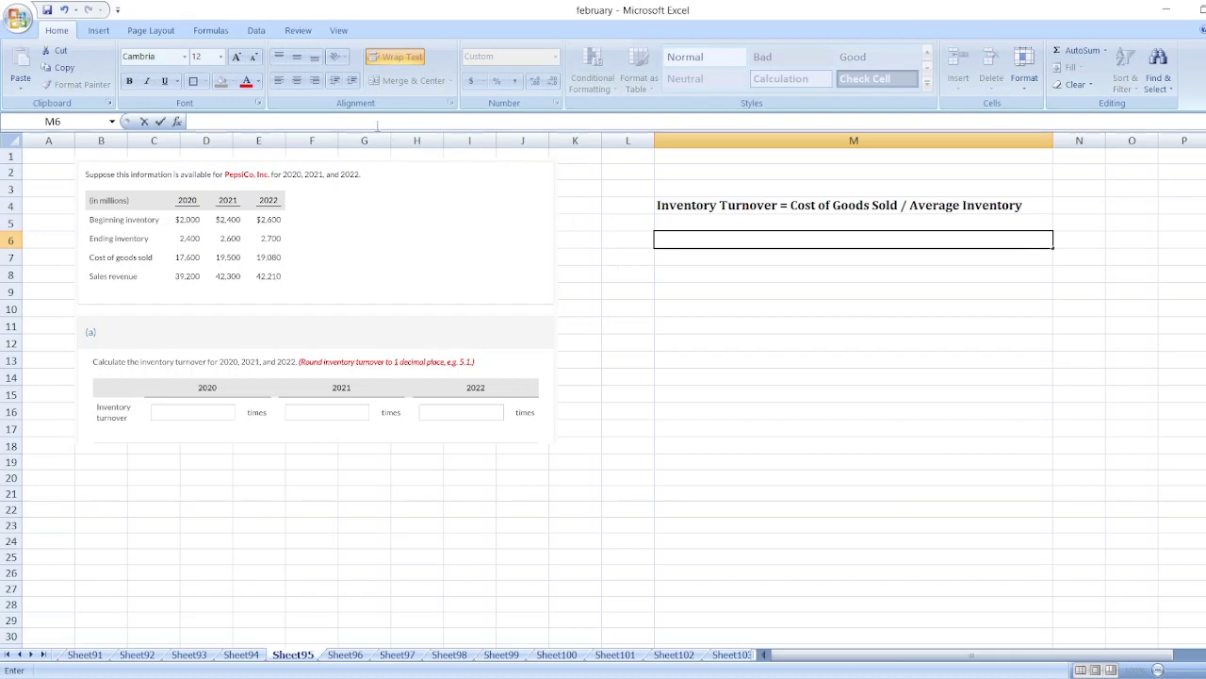
{"action": "type", "text": "2020"}
{"action": "key", "text": "Return"}
{"action": "key", "text": "Up"}
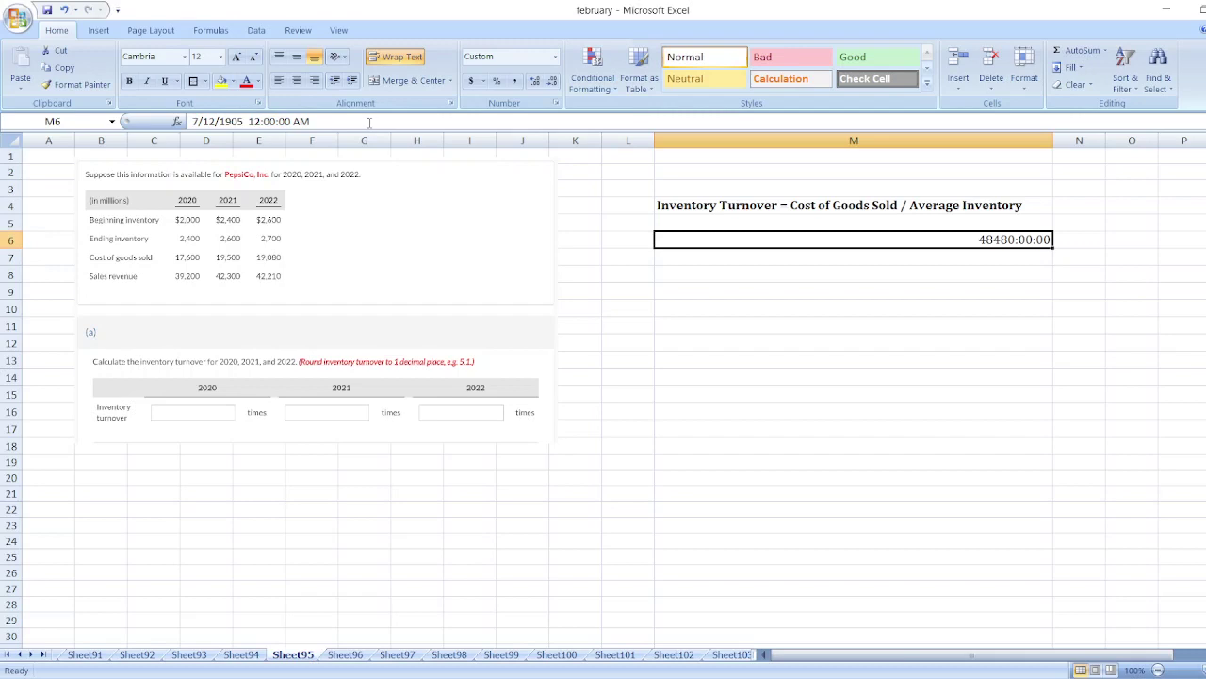
- Label cell M6 with the text "Year 2020"
{"action": "type", "text": "Yea"}
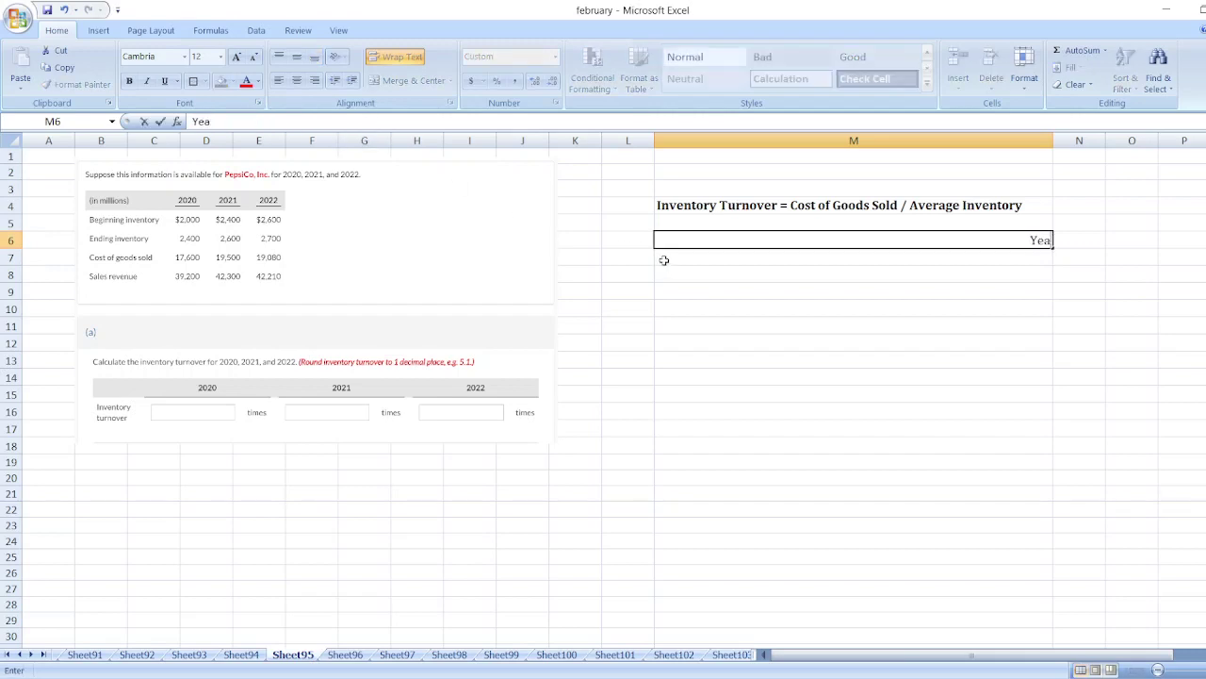
{"action": "type", "text": "r 20202"}
{"action": "key", "text": "Return"}
{"action": "key", "text": "Up"}
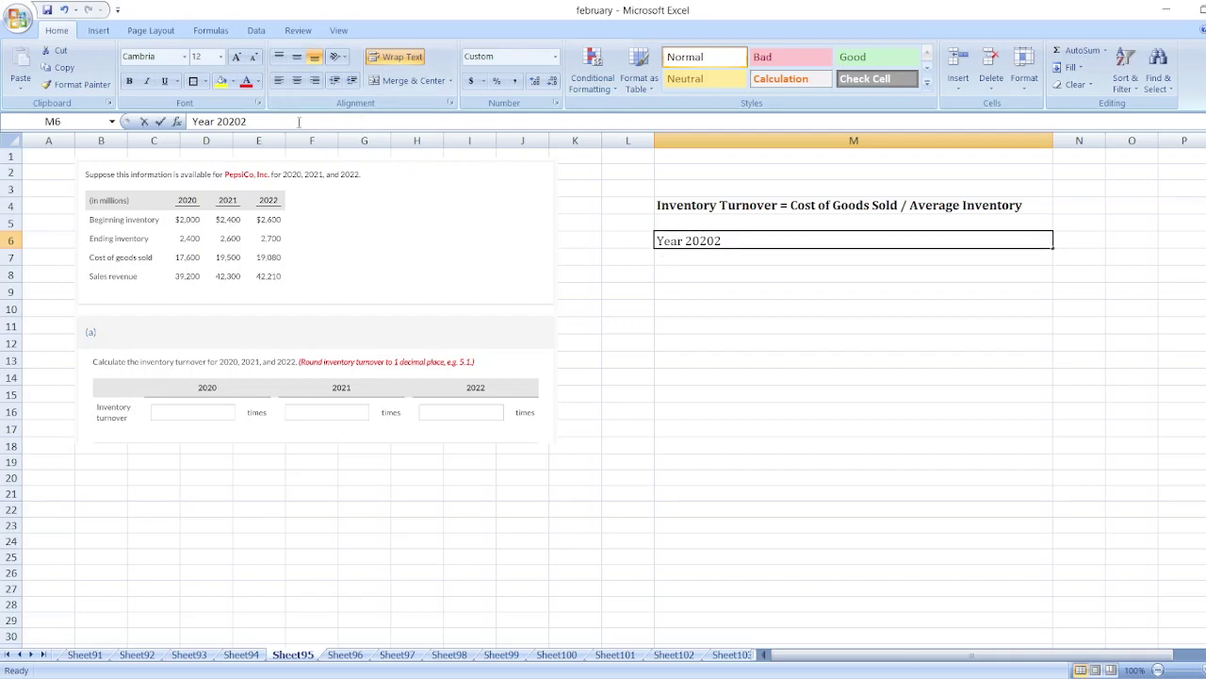
{"action": "left_click", "coordinate": [299, 122]}
{"action": "type", "text": "='=="}
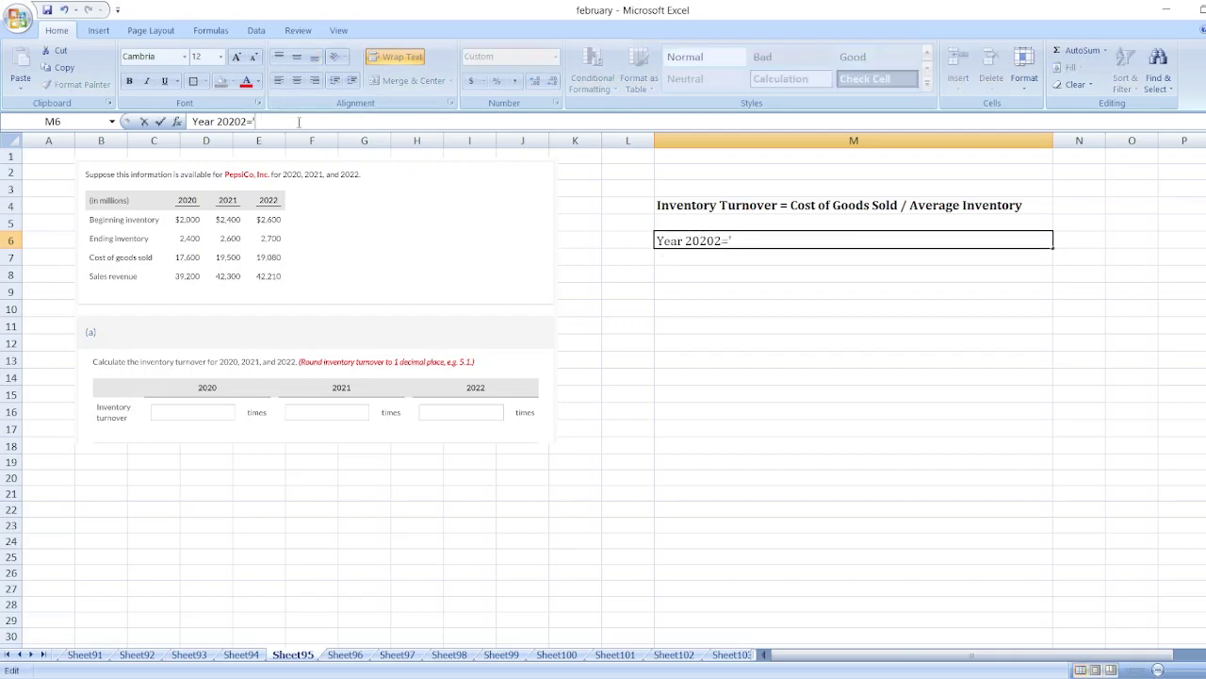
{"action": "key", "text": "BackSpace"}
{"action": "key", "text": "Return"}
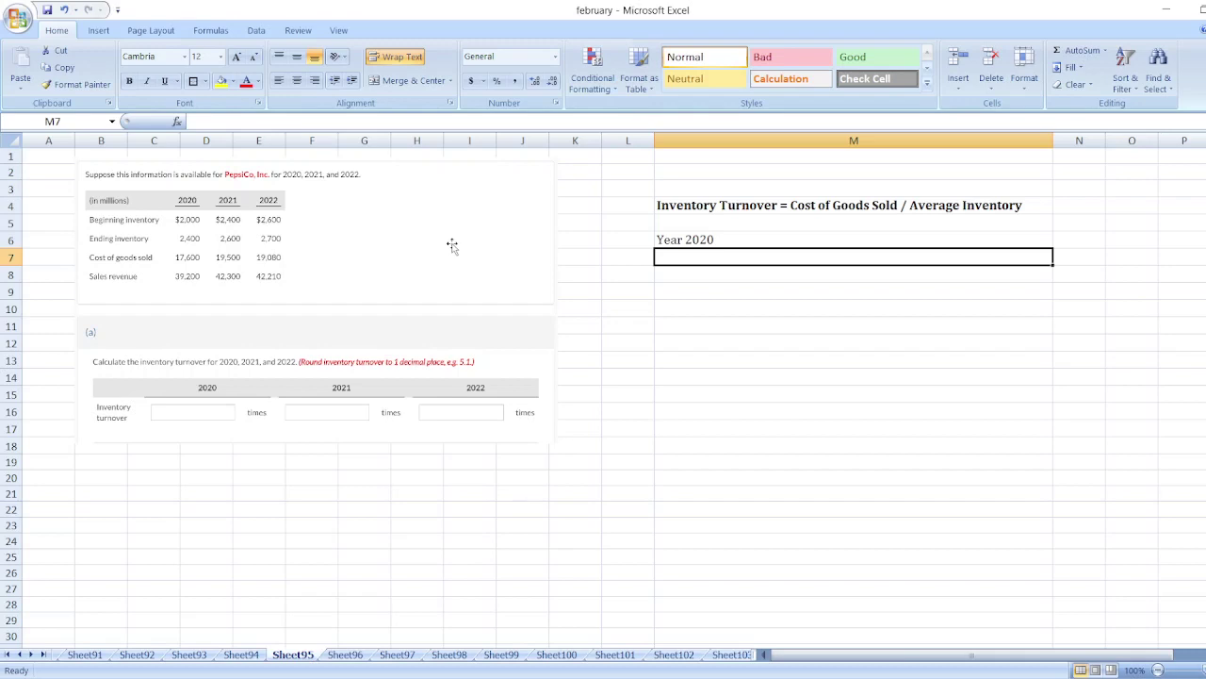
- Enter "Cost of Goods Sold = $17,600" in cell M7 beneath the Year 2020 label
{"action": "type", "text": "Cost of G"}
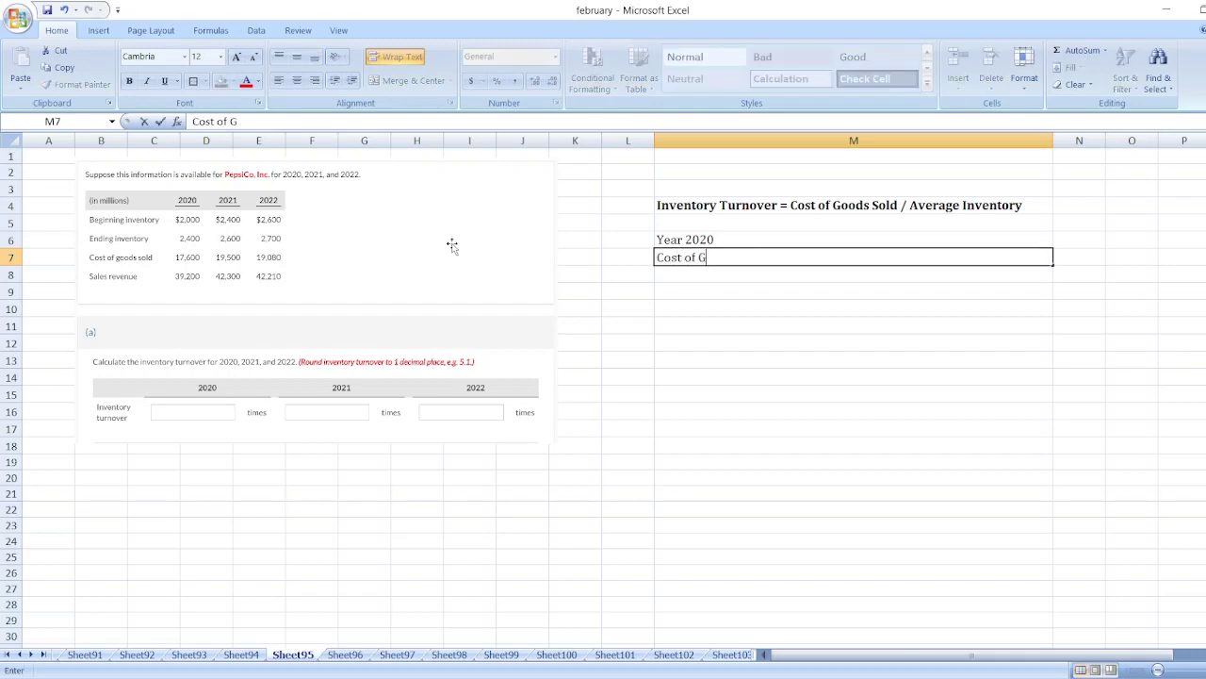
{"action": "type", "text": "oods Sold ="}
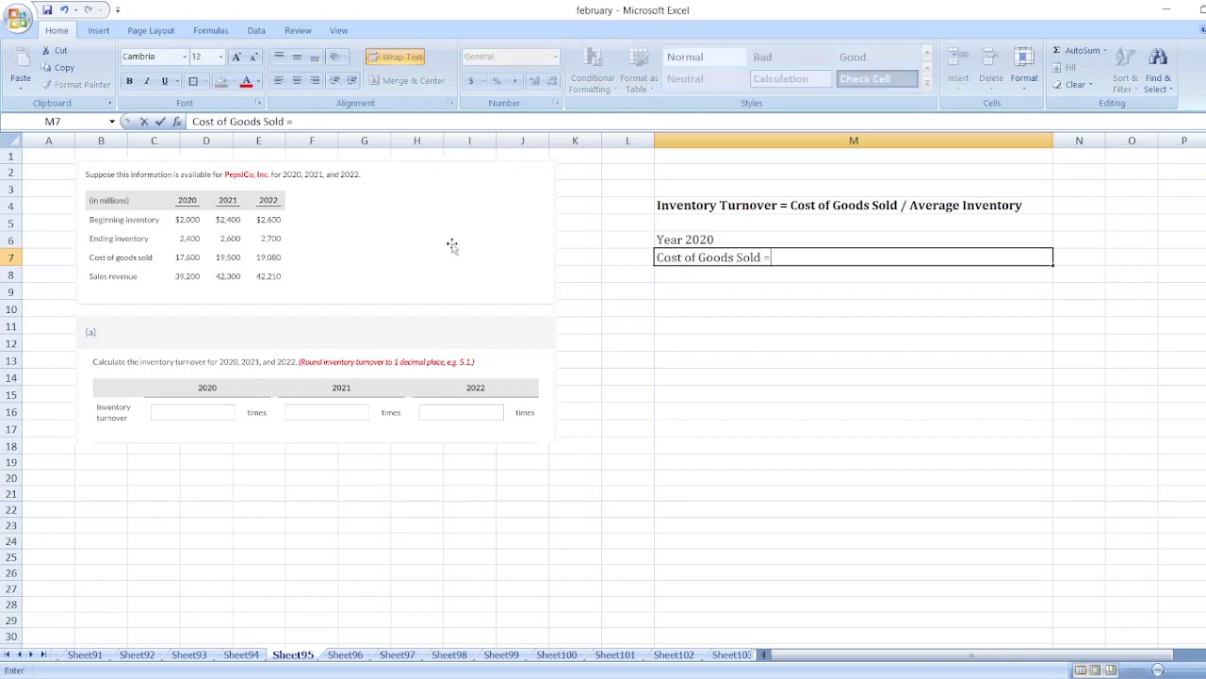
{"action": "type", "text": " $17,600"}
{"action": "key", "text": "Return"}
- Write the 2020 average inventory in cell M8 as "Average Inventory = ($2,000+$2,400)/2 = $2,200"
{"action": "type", "text": "Av"}
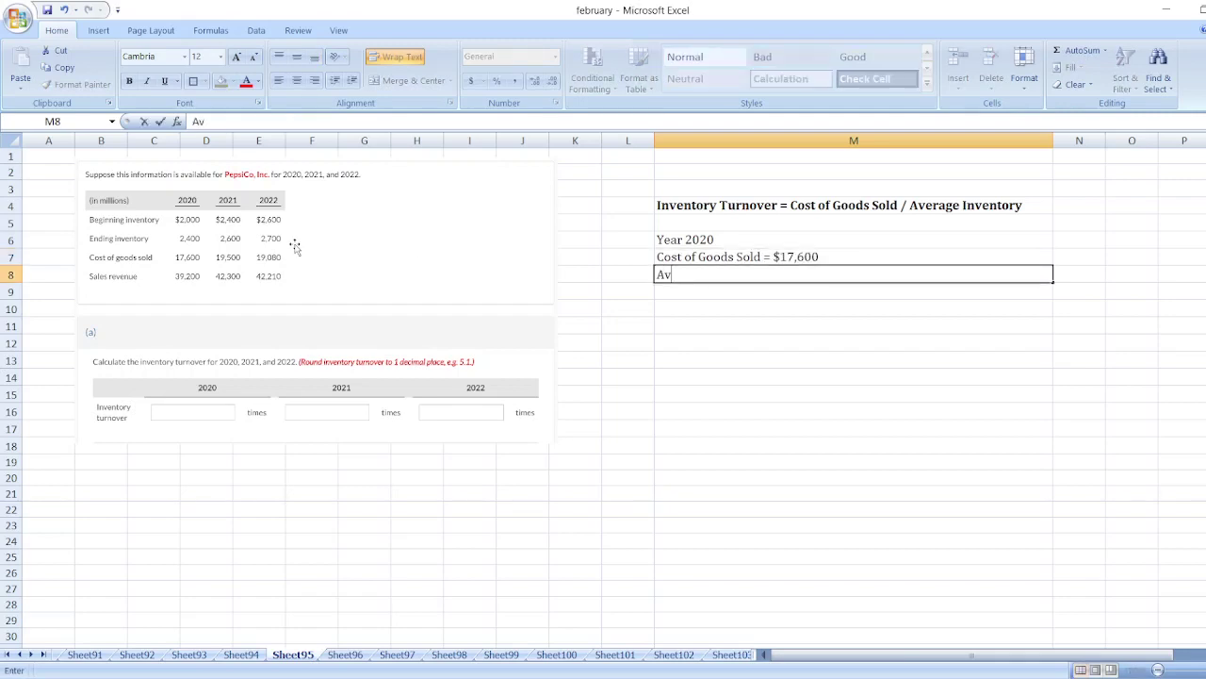
{"action": "type", "text": "erage Inve"}
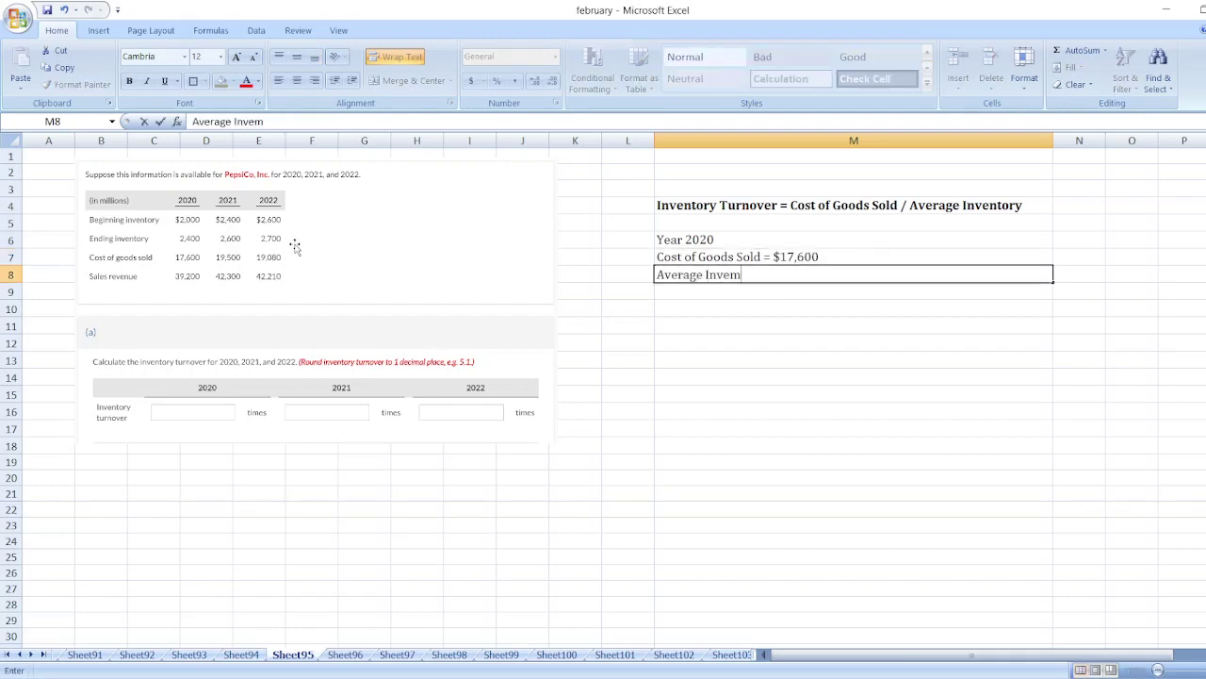
{"action": "type", "text": "ntoru"}
{"action": "type", "text": "$2,000"}
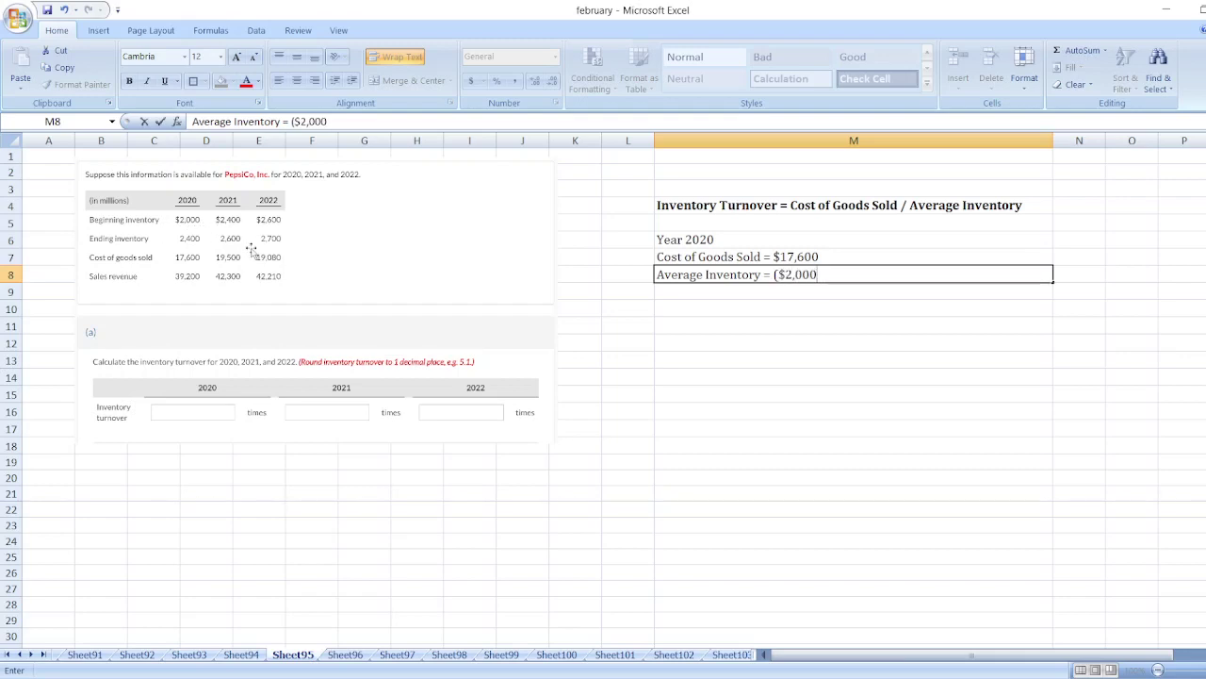
{"action": "type", "text": "+$2,400)/"}
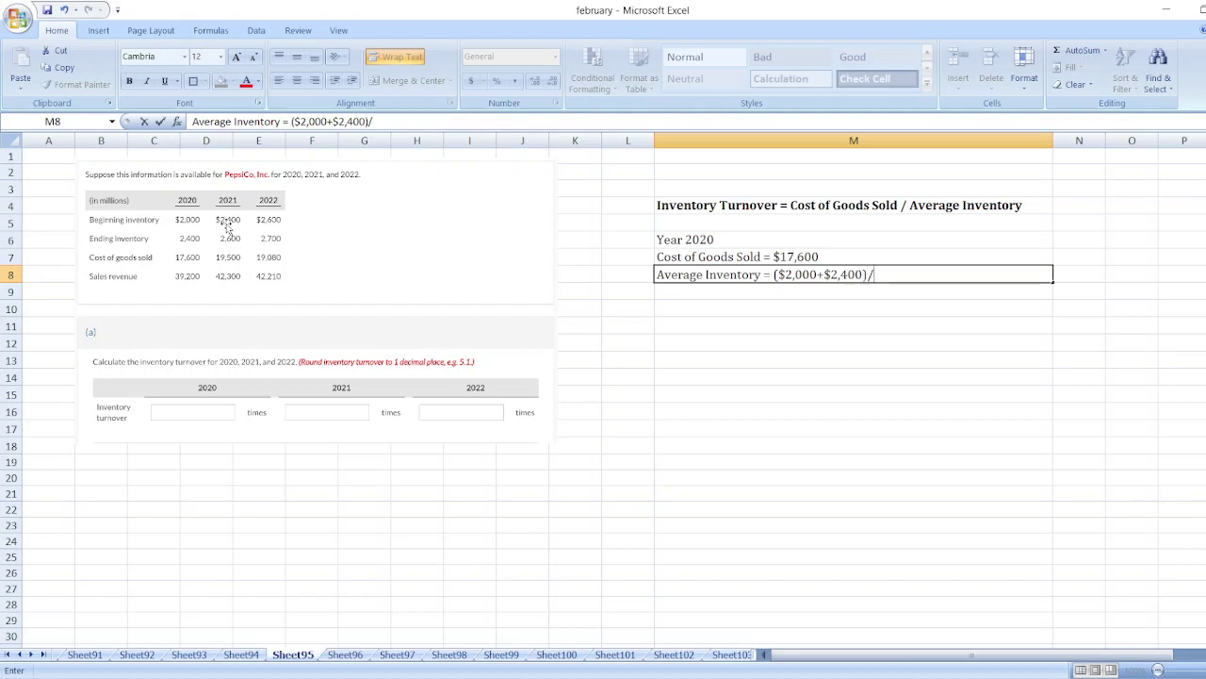
{"action": "type", "text": "2 = $2,200"}
{"action": "key", "text": "Return"}
- Begin the 2020 turnover line in cell M9 with "Inventory Turnover = $17,600/$2,200 ="
{"action": "type", "text": "In"}
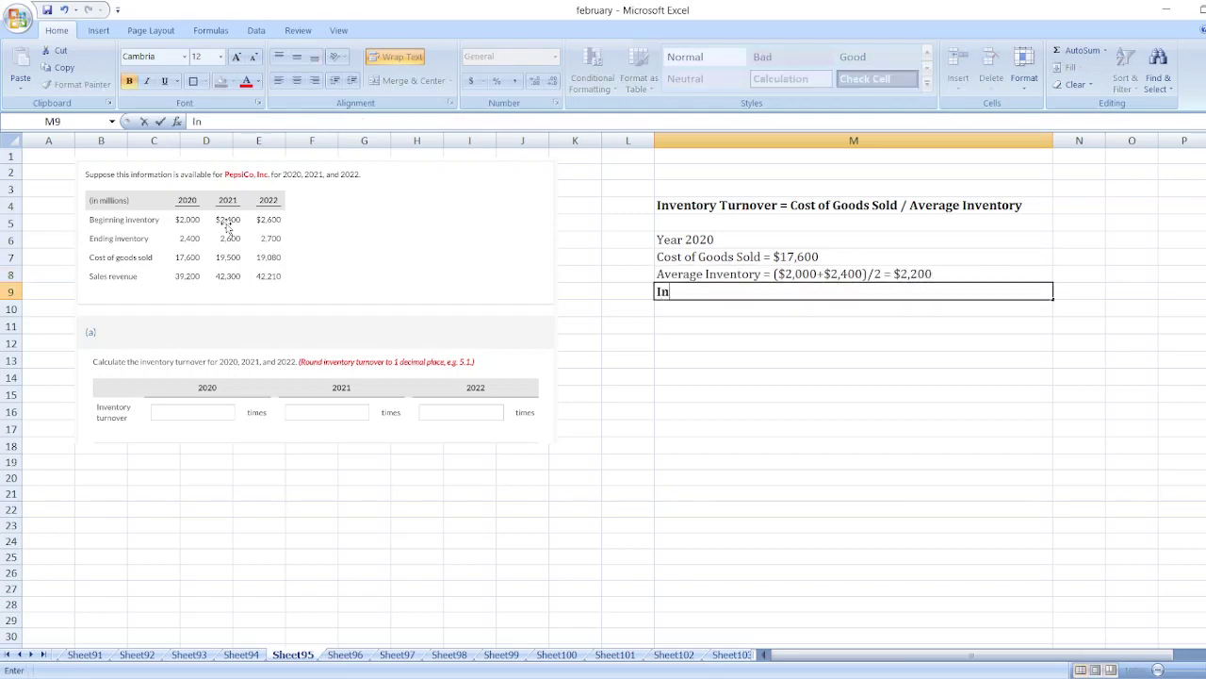
{"action": "type", "text": "ventory Turnover = "}
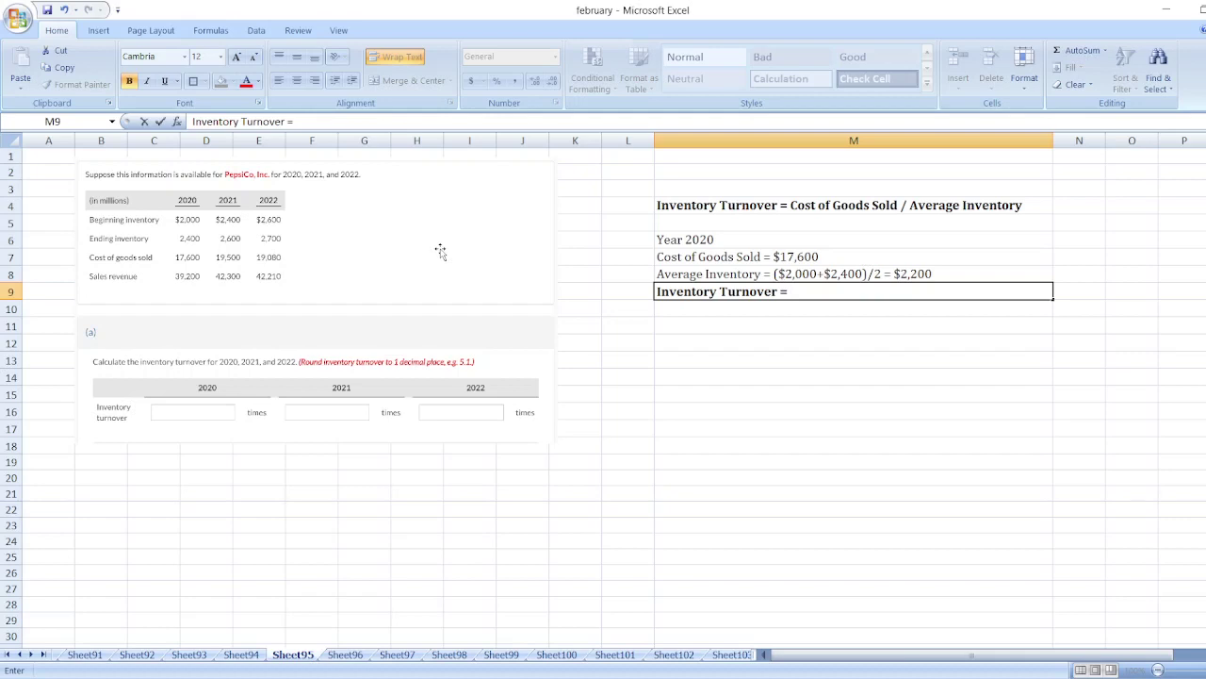
{"action": "type", "text": "$17,600/$2,200 ="}
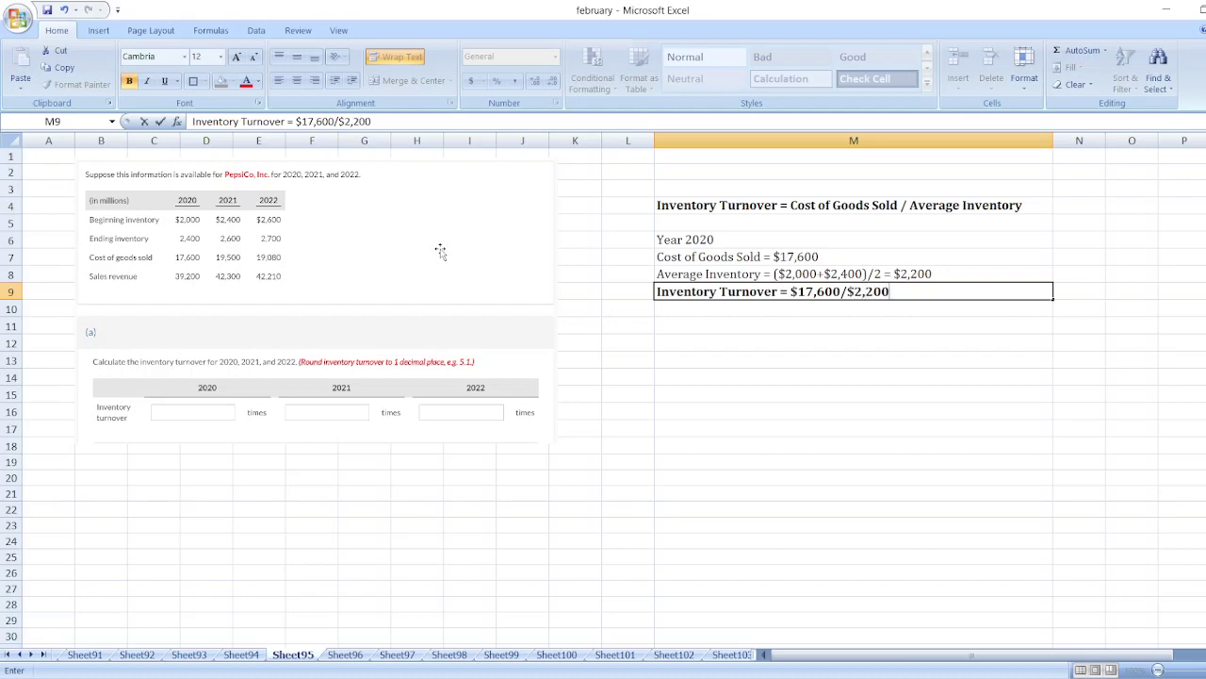
- Calculate the 2020 turnover in spare cell O17 with the formula =17600/2200
{"action": "left_click", "coordinate": [1140, 430]}
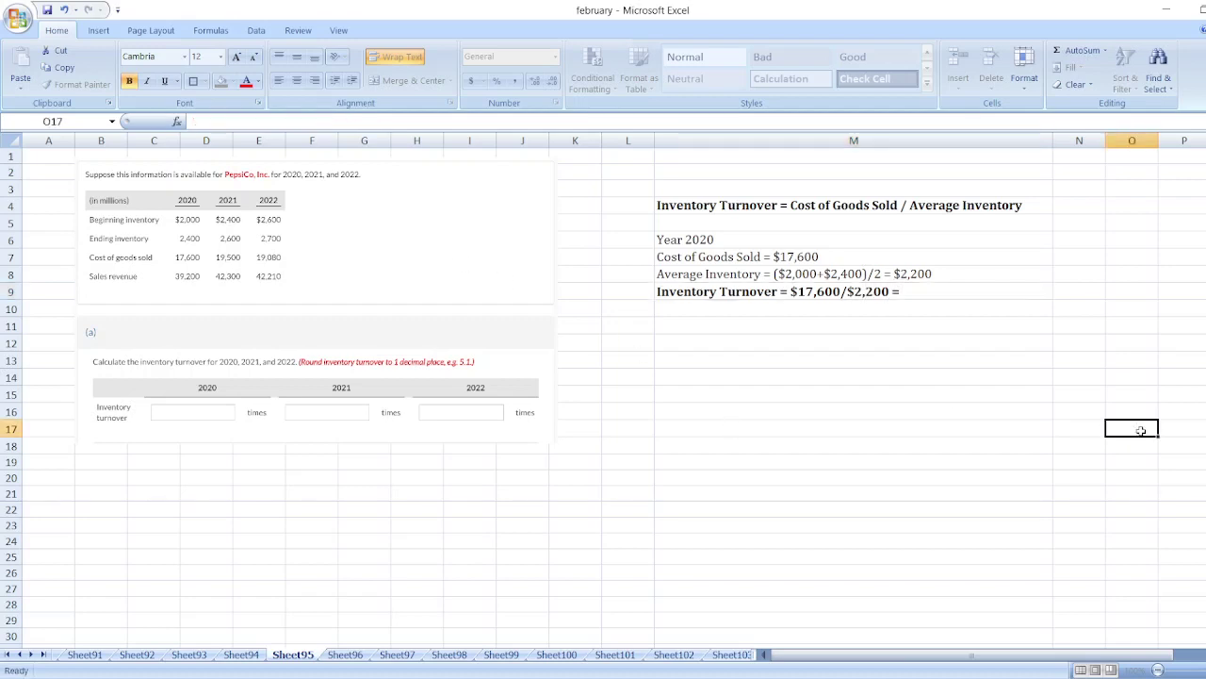
{"action": "type", "text": "=1"}
{"action": "type", "text": "75600"}
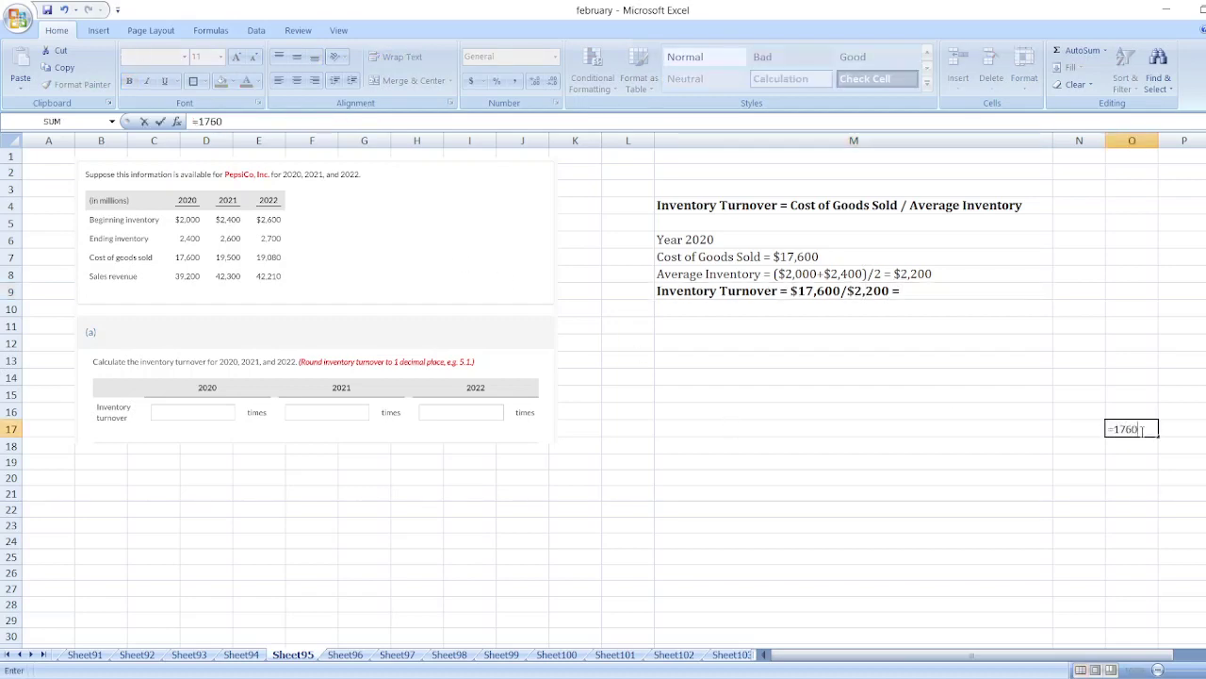
{"action": "type", "text": "/220"}
{"action": "key", "text": "BackSpace"}
{"action": "key", "text": "BackSpace"}
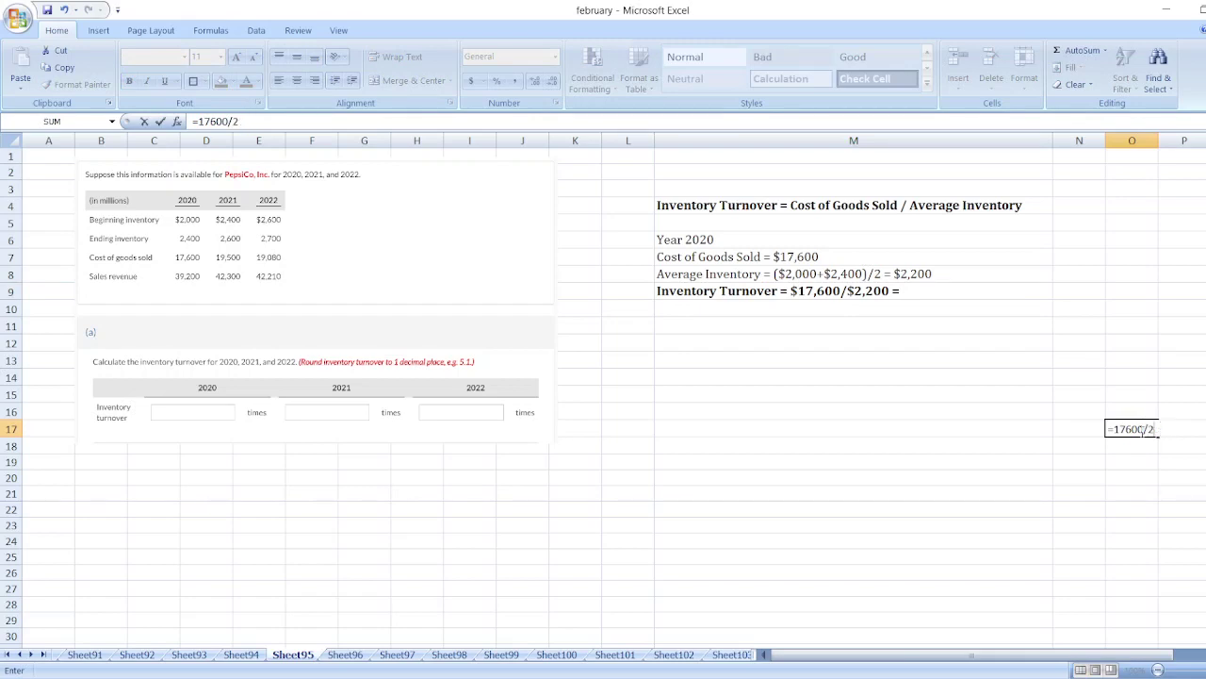
{"action": "type", "text": "200"}
{"action": "key", "text": "Return"}
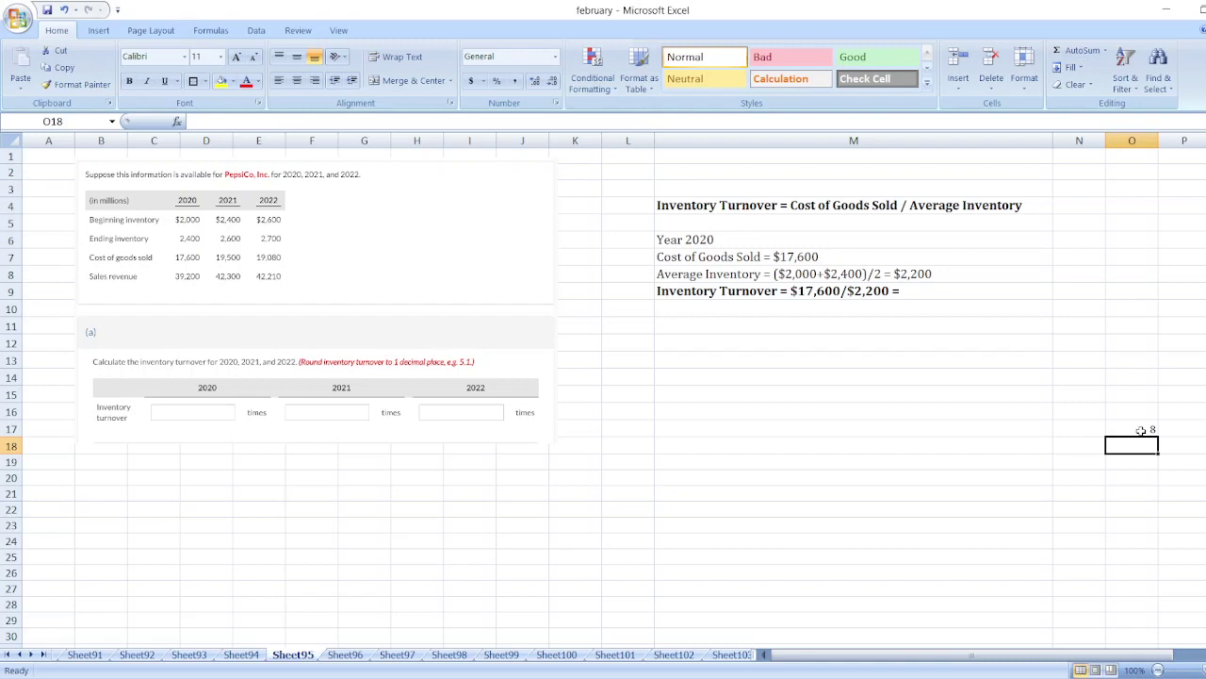
- Complete the 2020 inventory turnover line in cell M9 with the result "8 times"
{"action": "double_click", "coordinate": [921, 293]}
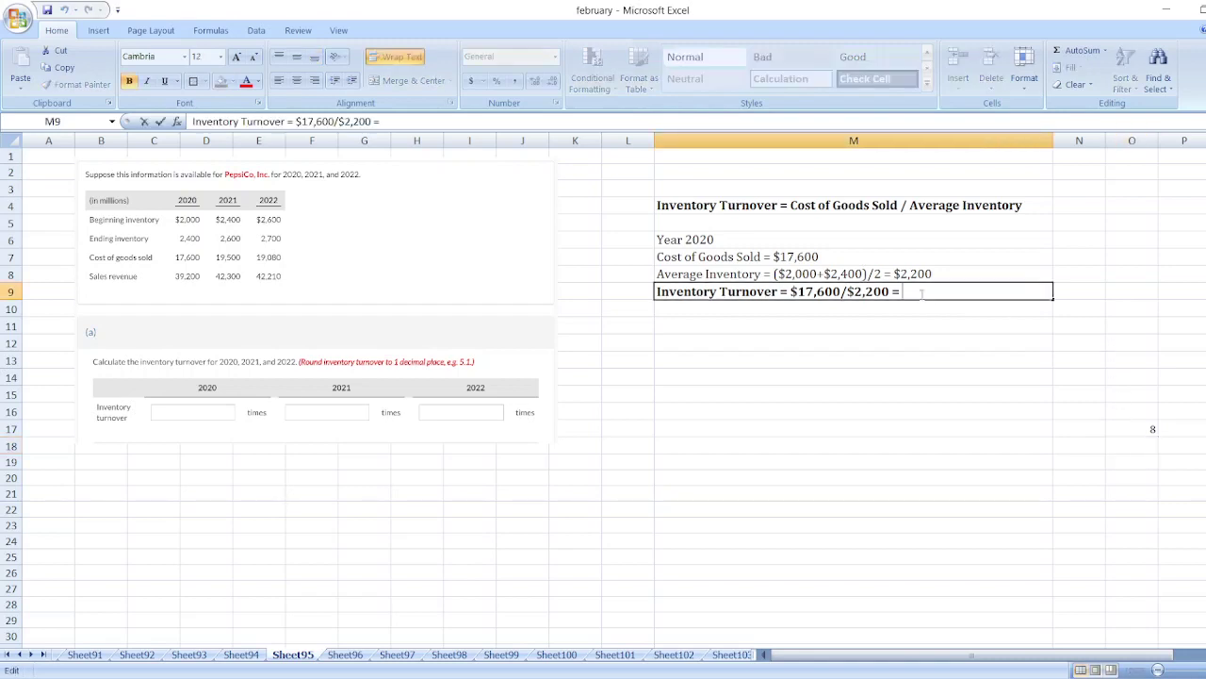
{"action": "type", "text": "8"}
{"action": "key", "text": "BackSpace"}
{"action": "type", "text": "times"}
{"action": "key", "text": "Return"}
{"action": "key", "text": "Return"}
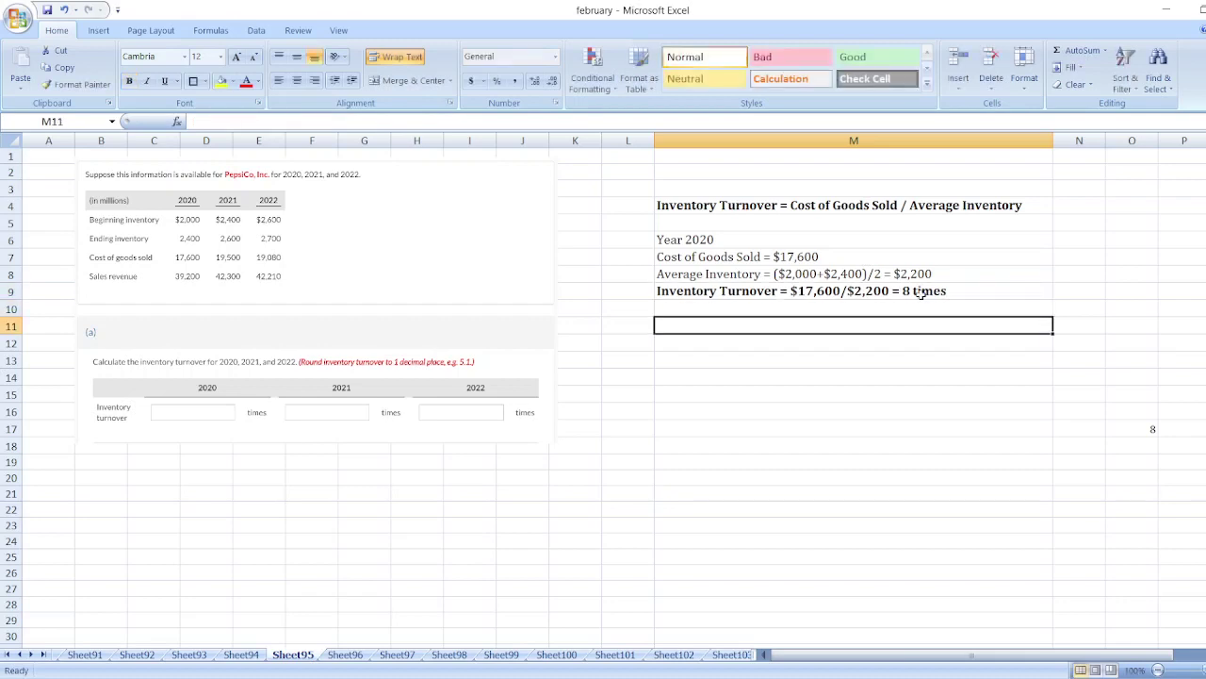
- Label cell M11 with the text "Year 2021"
{"action": "type", "text": "Year 2020"}
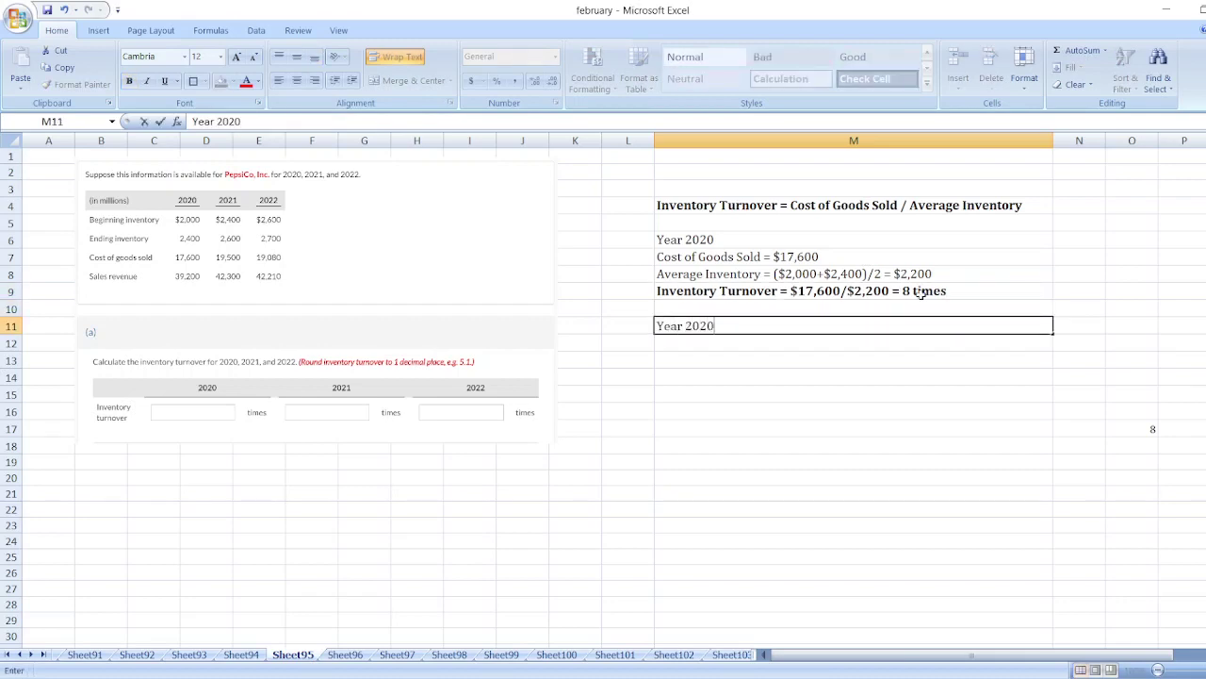
{"action": "key", "text": "BackSpace"}
{"action": "type", "text": "1"}
{"action": "key", "text": "Return"}
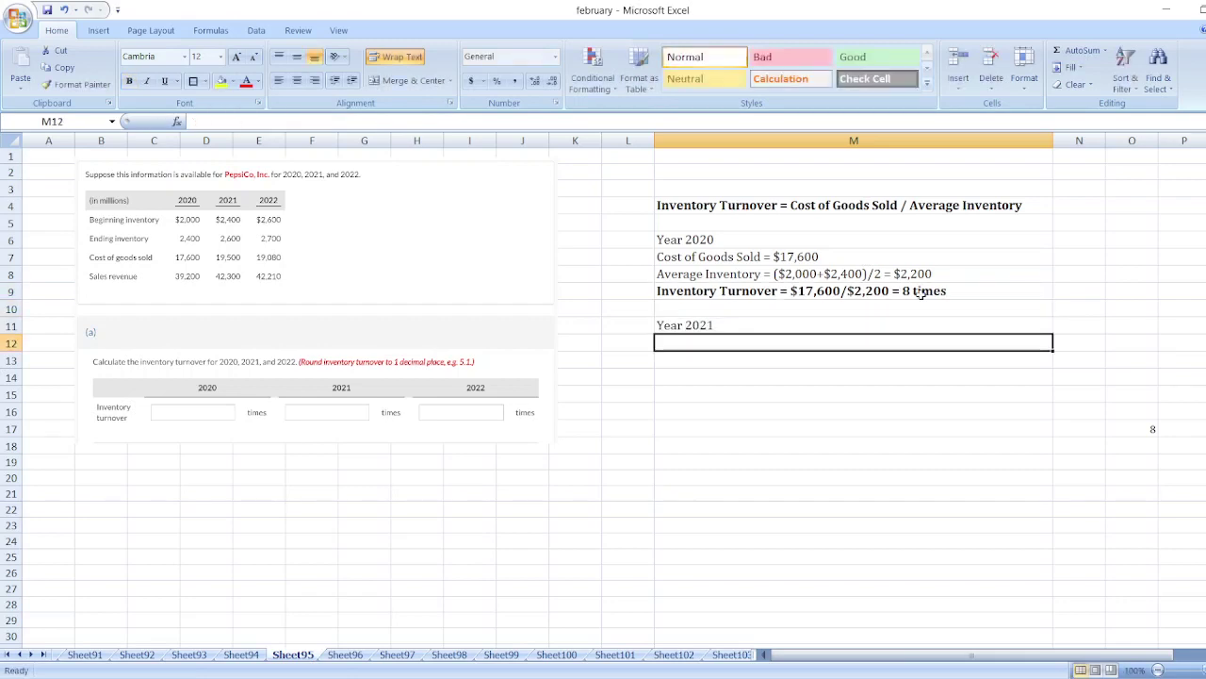
- Enter "Cost of Goods Sold = $19,500" in cell M12 beneath the Year 2021 label
{"action": "type", "text": "Cost of "}
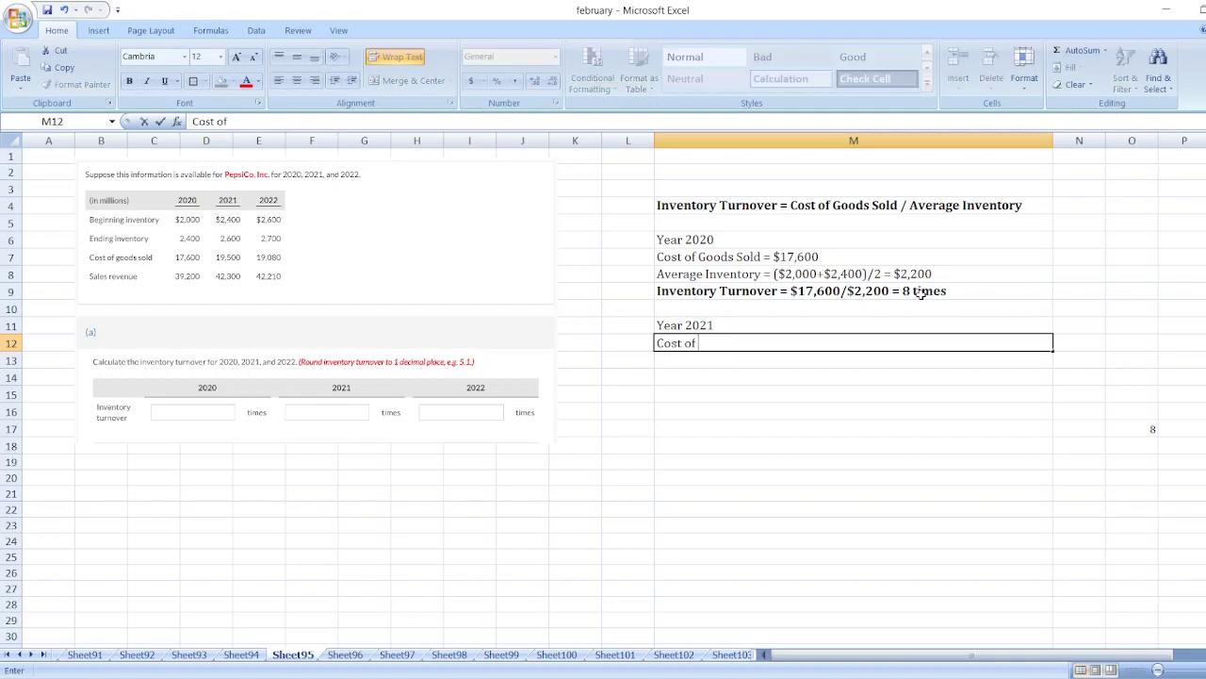
{"action": "type", "text": "Goods Sold "}
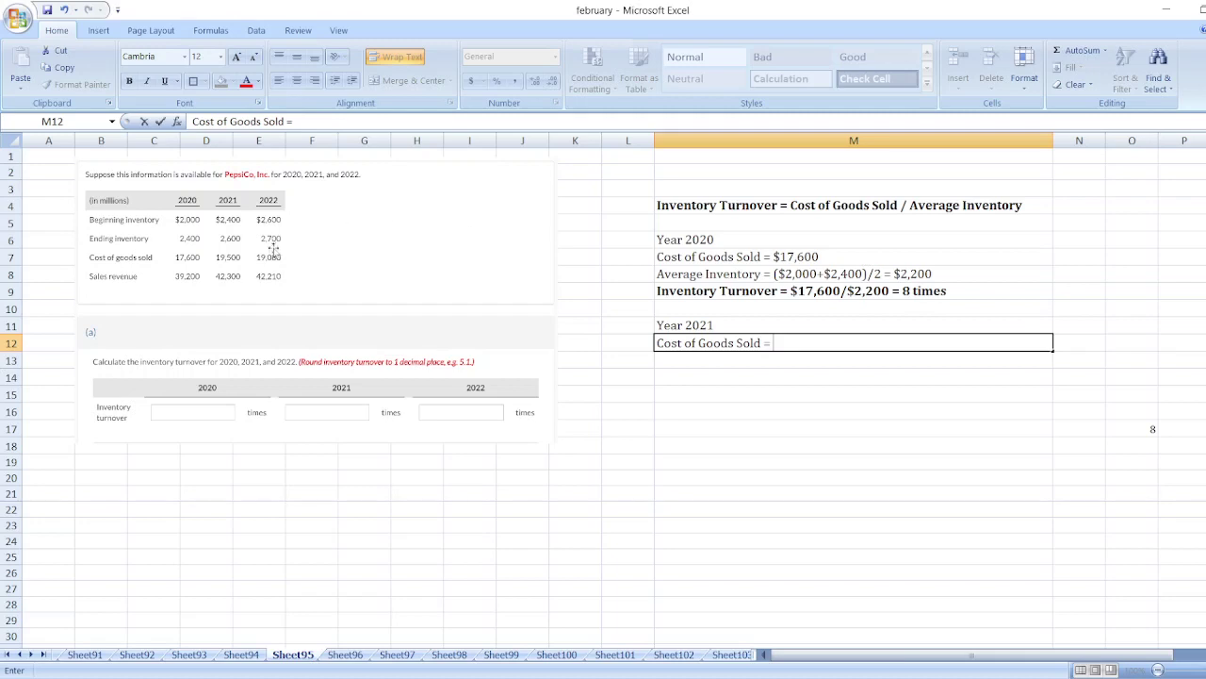
{"action": "type", "text": "= $19,6"}
{"action": "key", "text": "BackSpace"}
{"action": "type", "text": "500"}
{"action": "key", "text": "Return"}
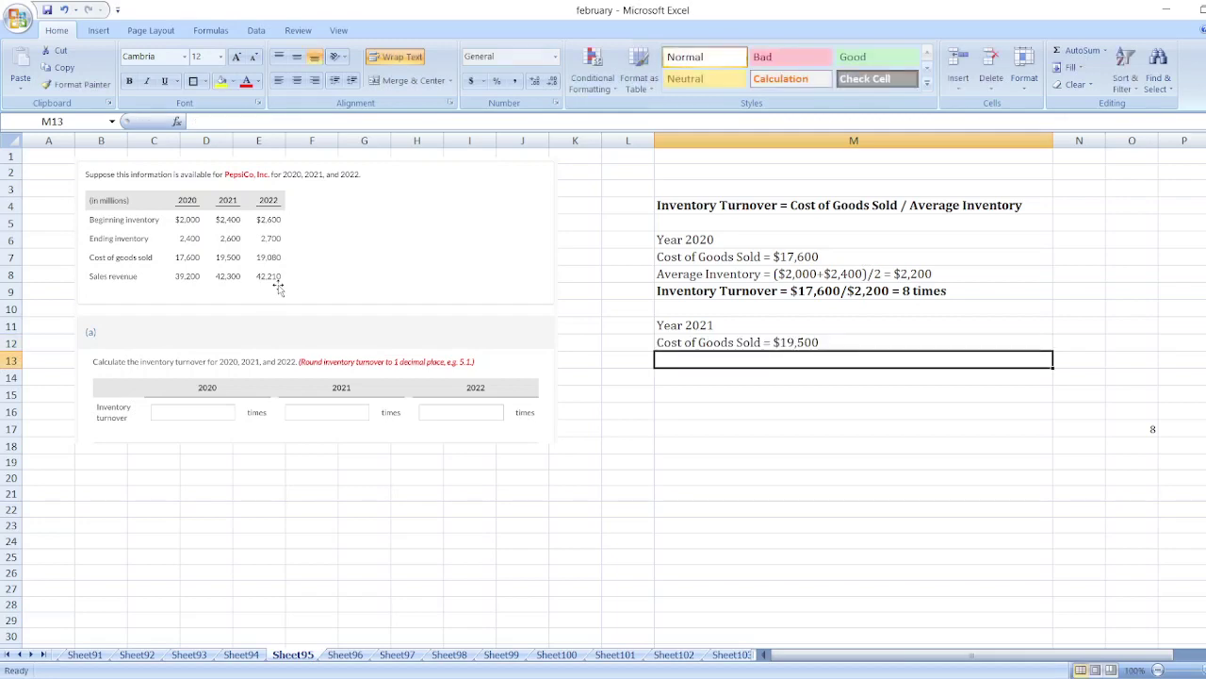
- Enter "Average Inventory = ($2,400+$2,600) = $2,500" in cell M13 beneath the 2021 cost of goods sold
{"action": "type", "text": "Average I"}
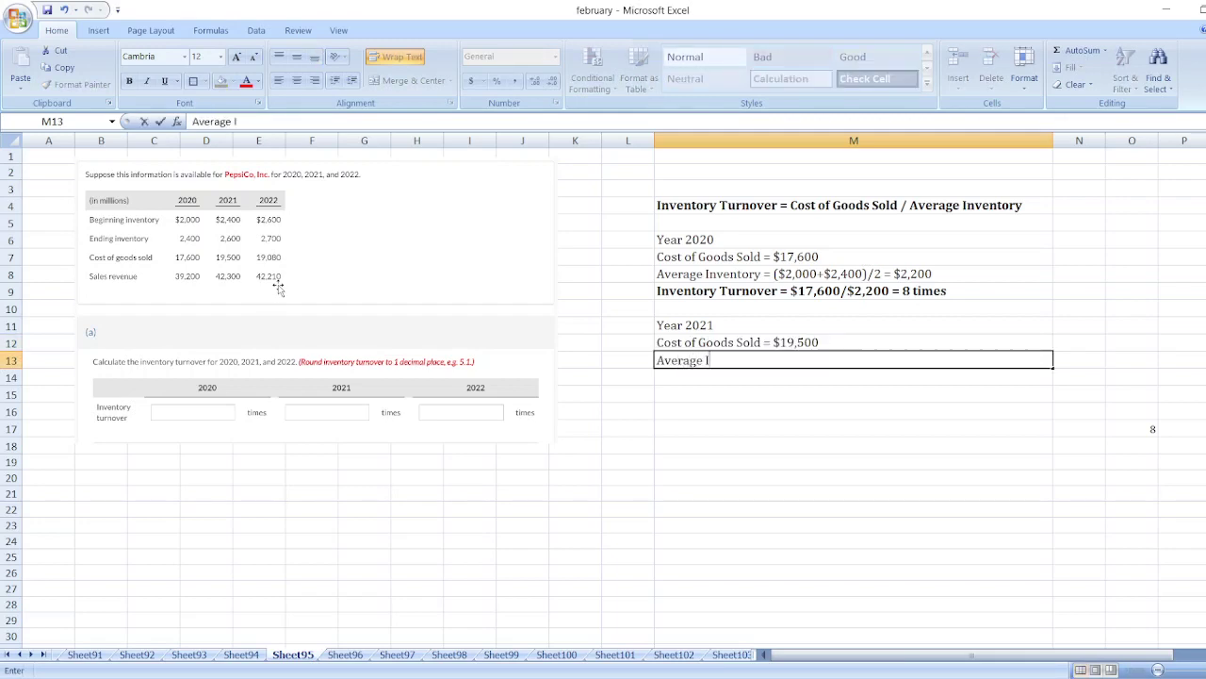
{"action": "type", "text": "nventior"}
{"action": "key", "text": "BackSpace"}
{"action": "type", "text": "ory = ("}
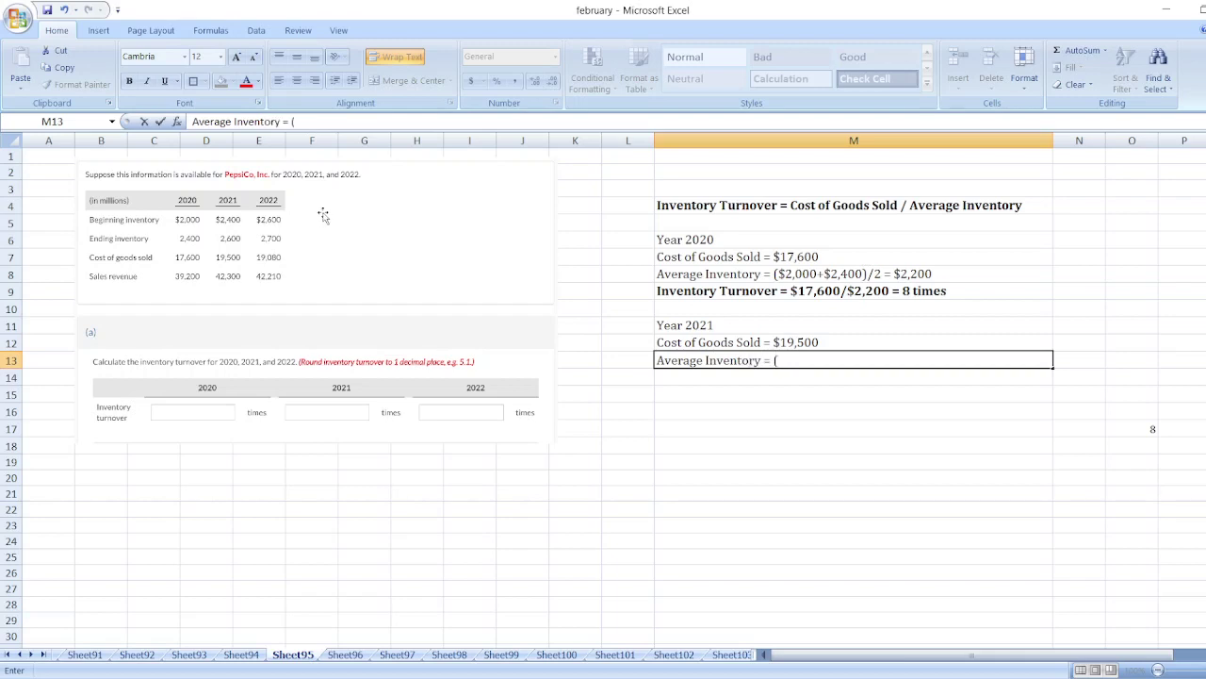
{"action": "type", "text": "$2,400+"}
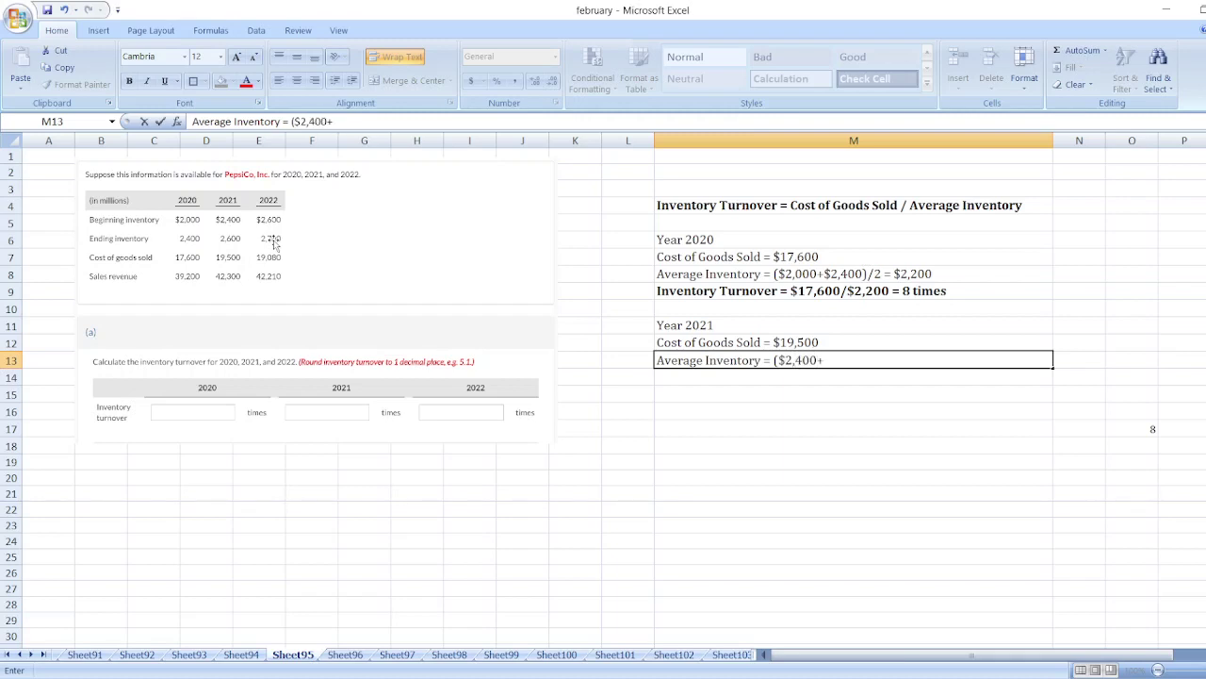
{"action": "type", "text": "$2,600"}
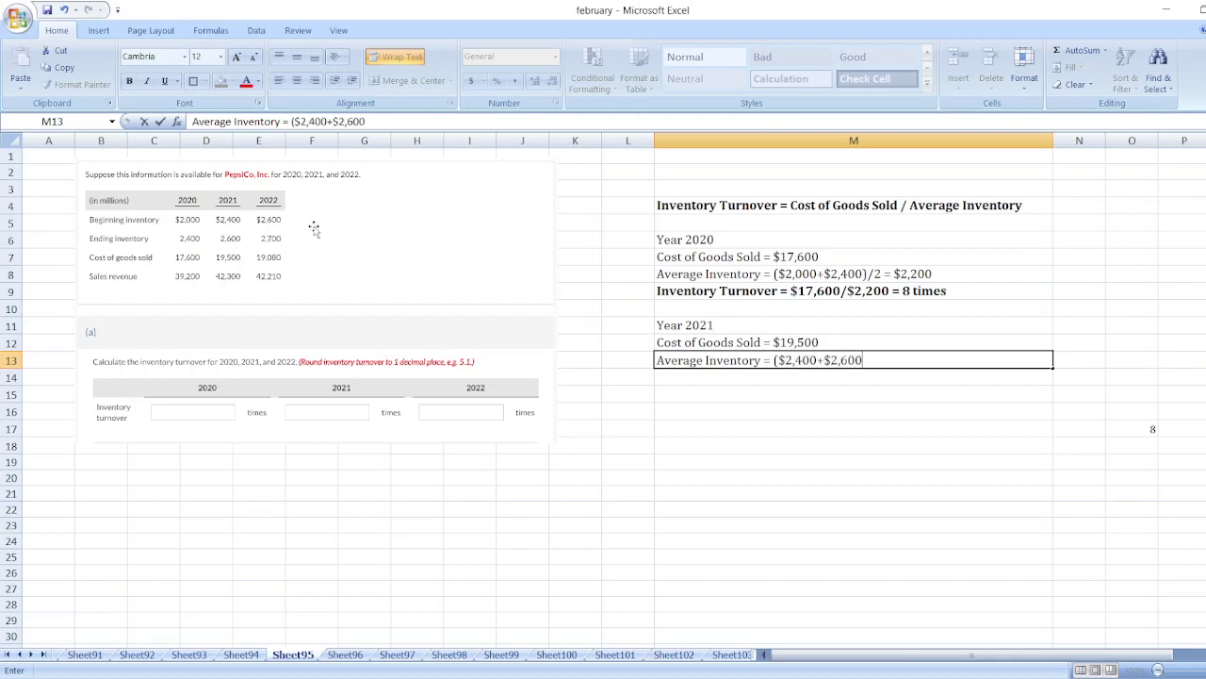
{"action": "type", "text": ") = $2,500"}
{"action": "key", "text": "Return"}
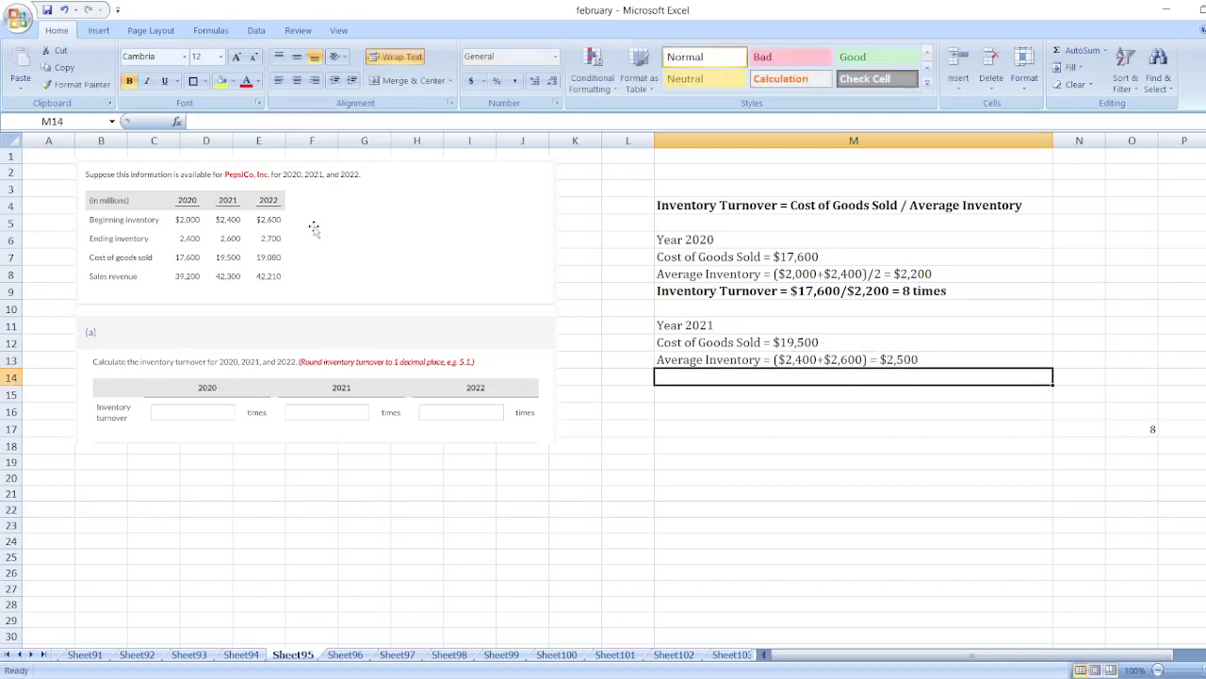
- Begin the 2021 turnover line in cell M14 with "Inventory Turnover = $19,500/$2,500 ="
{"action": "type", "text": "Inventor"}
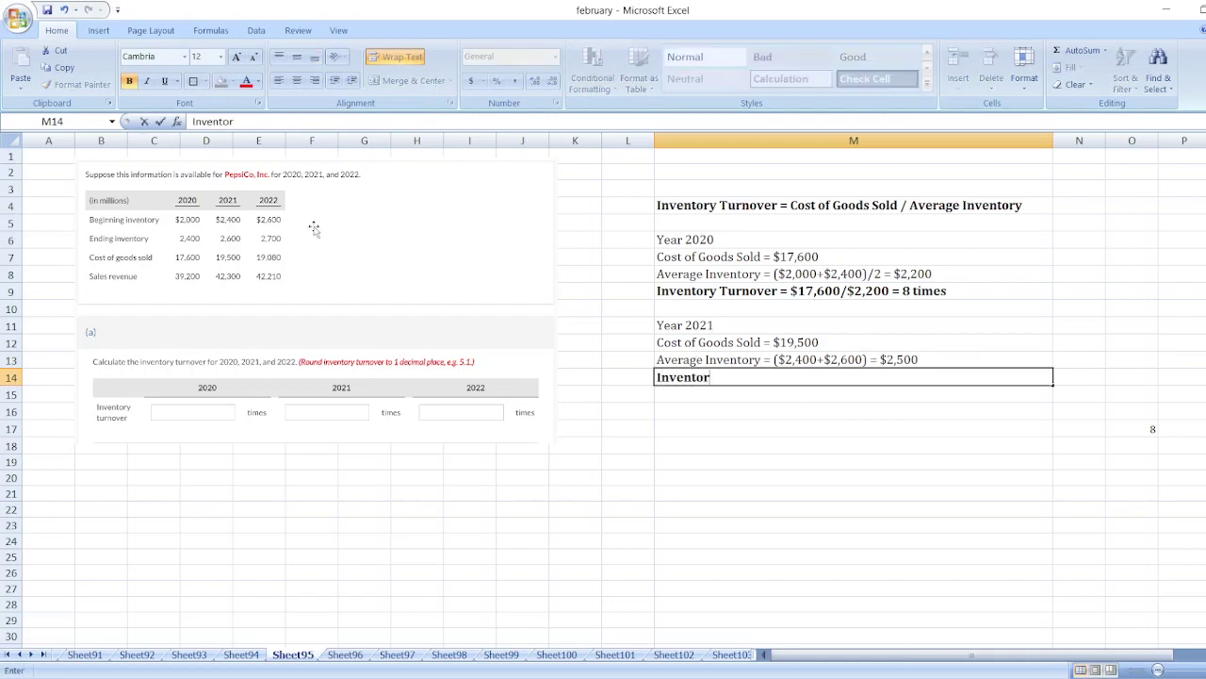
{"action": "type", "text": "y Turnover ="}
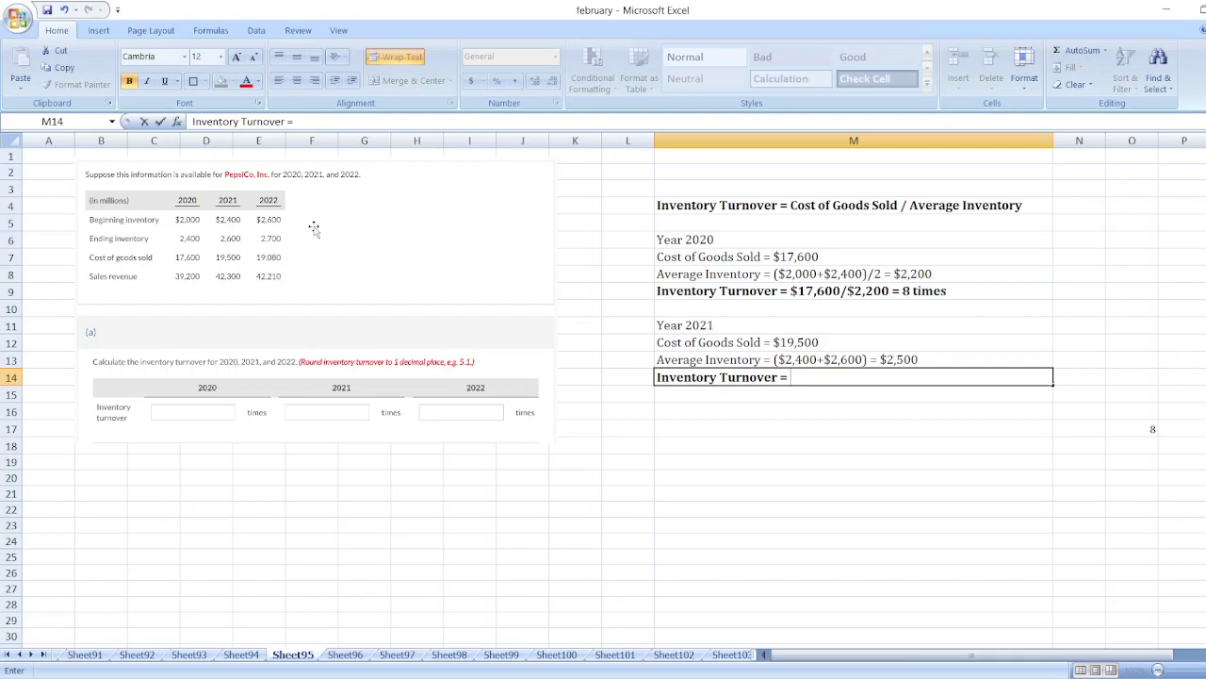
{"action": "type", "text": " $19,500"}
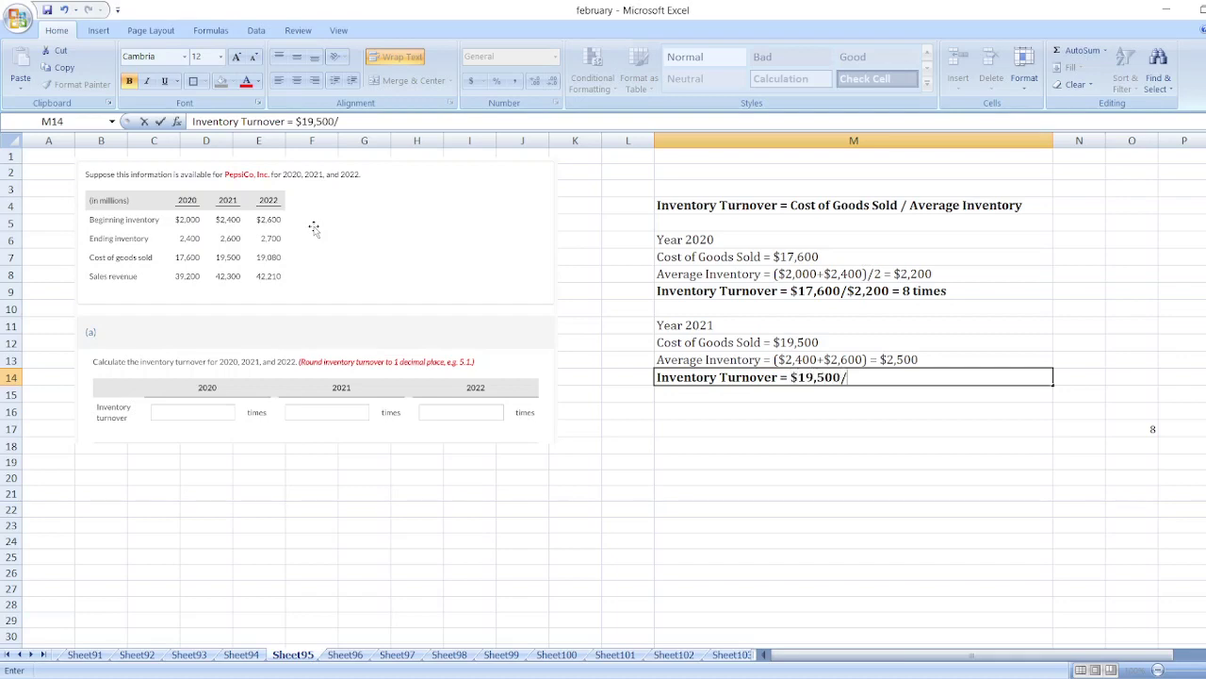
{"action": "type", "text": "/$2,500 ="}
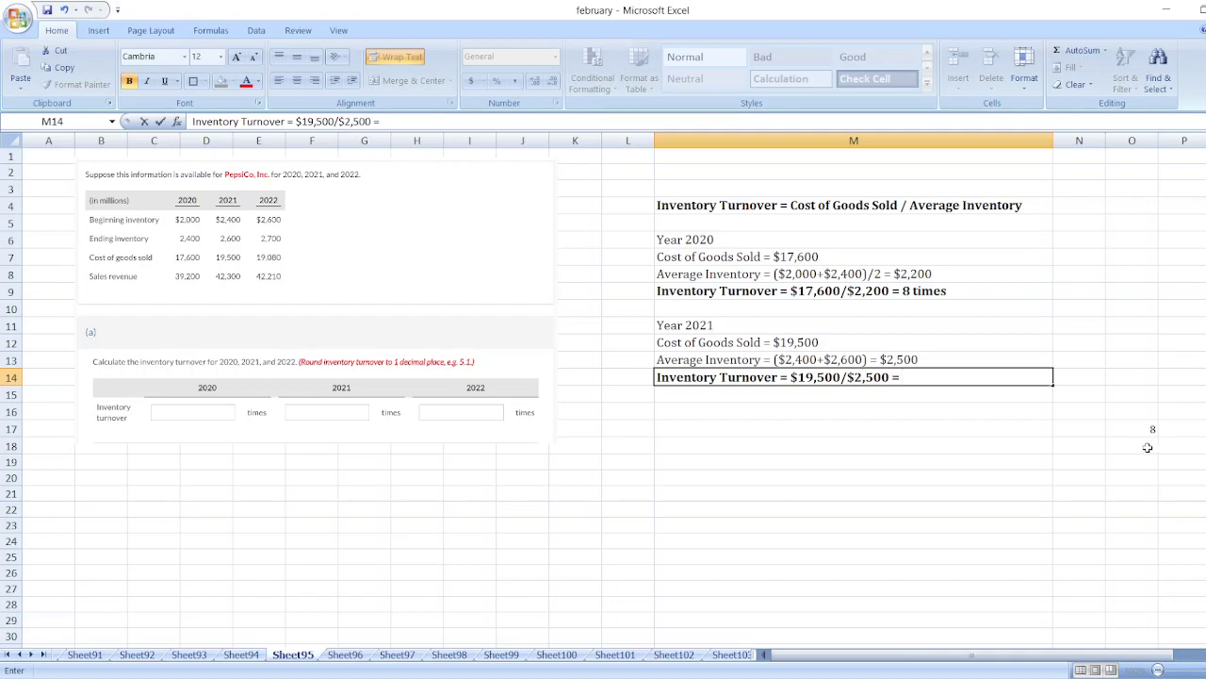
- Calculate the 2021 turnover in spare cell O18 with the formula =19500/2500
{"action": "left_click", "coordinate": [1148, 447]}
{"action": "type", "text": "=19500/2500"}
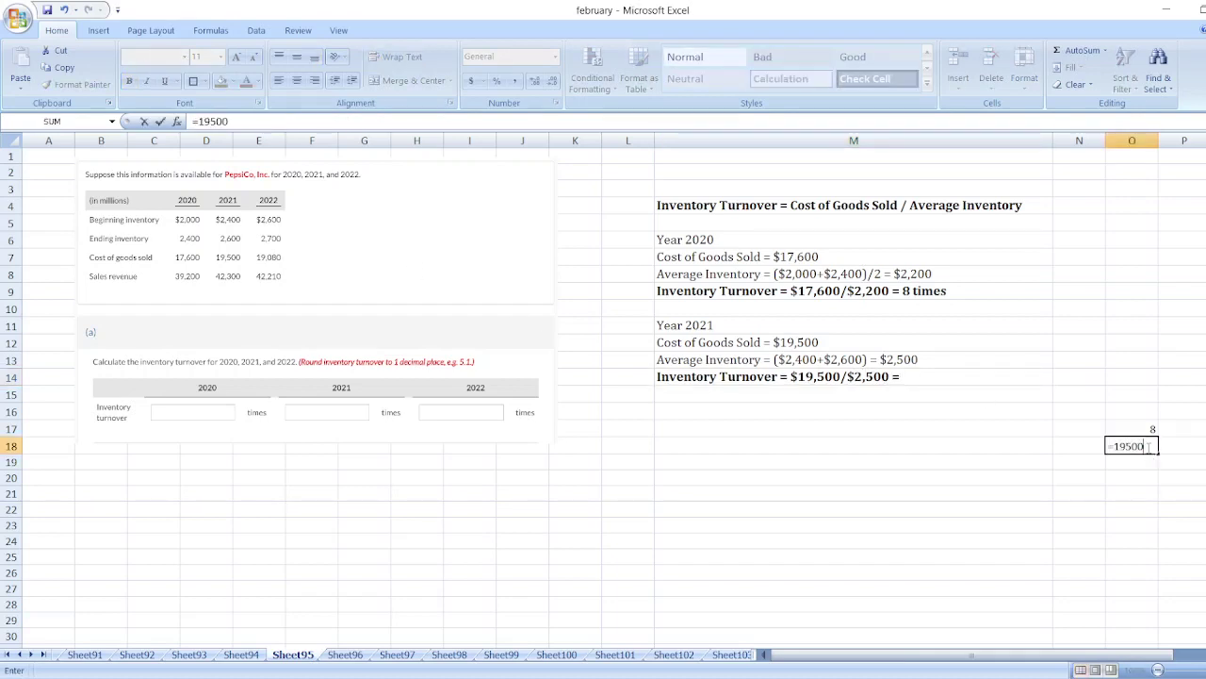
{"action": "key", "text": "Return"}
{"action": "left_click", "coordinate": [1149, 448]}
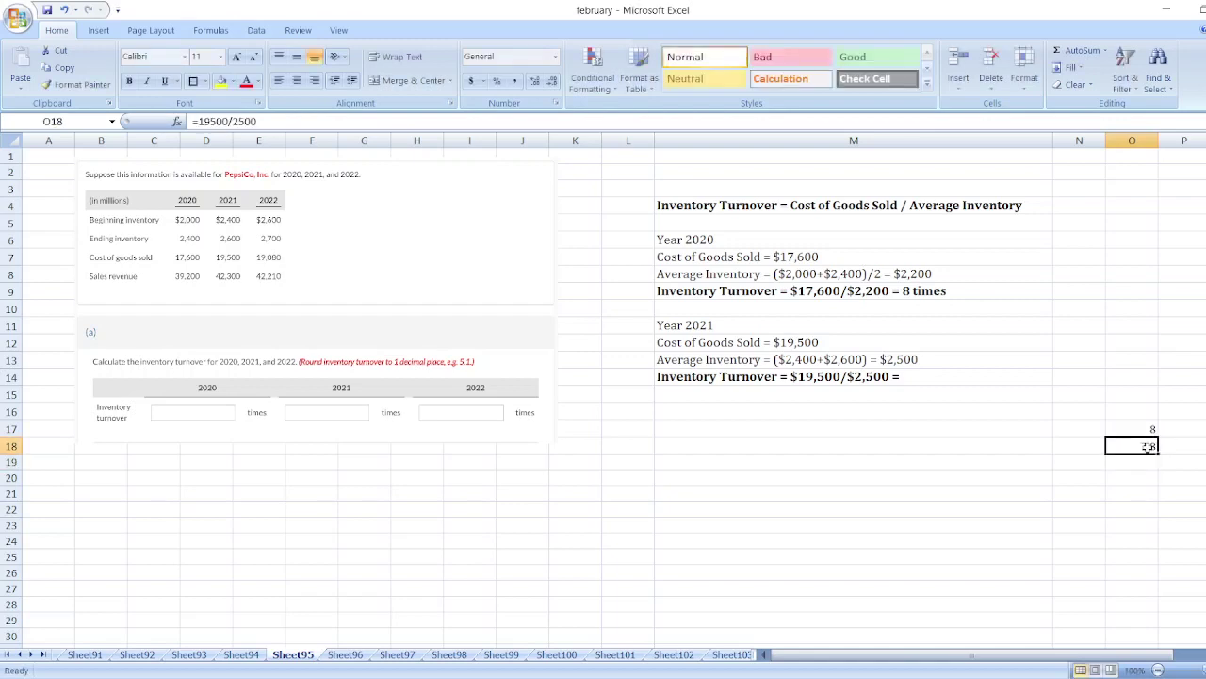
- Complete the 2021 inventory turnover line in cell M14 with the result "7.8 times"
{"action": "double_click", "coordinate": [917, 375]}
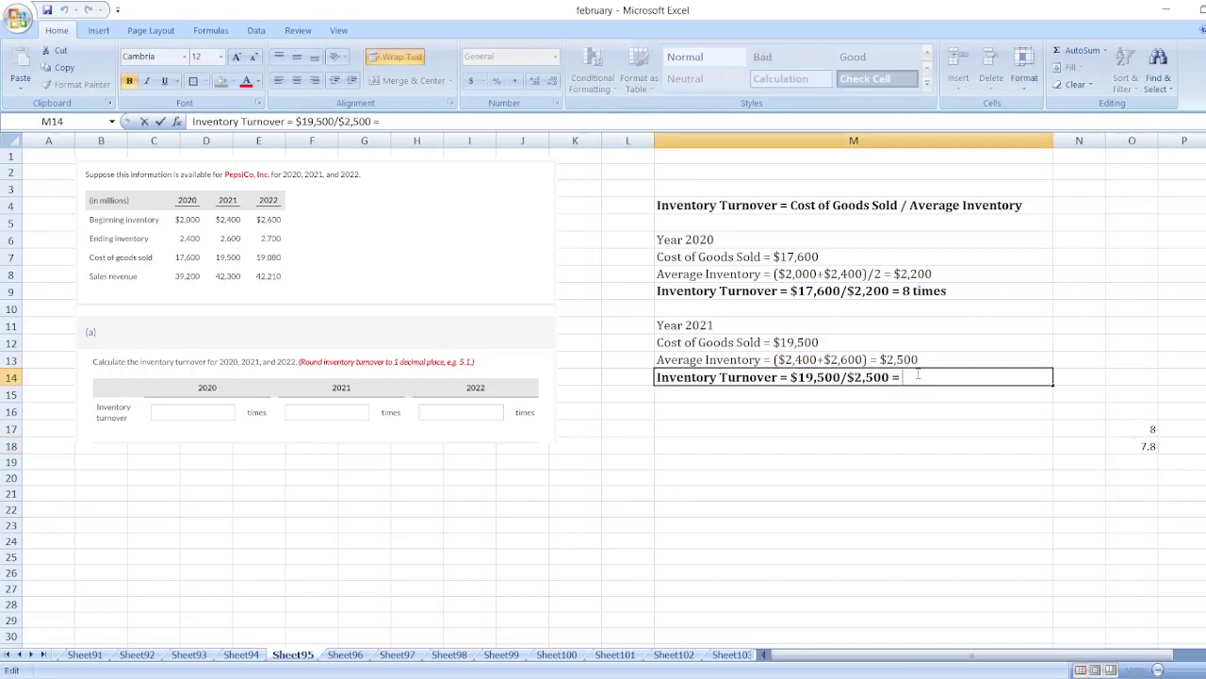
{"action": "type", "text": "7.8 times"}
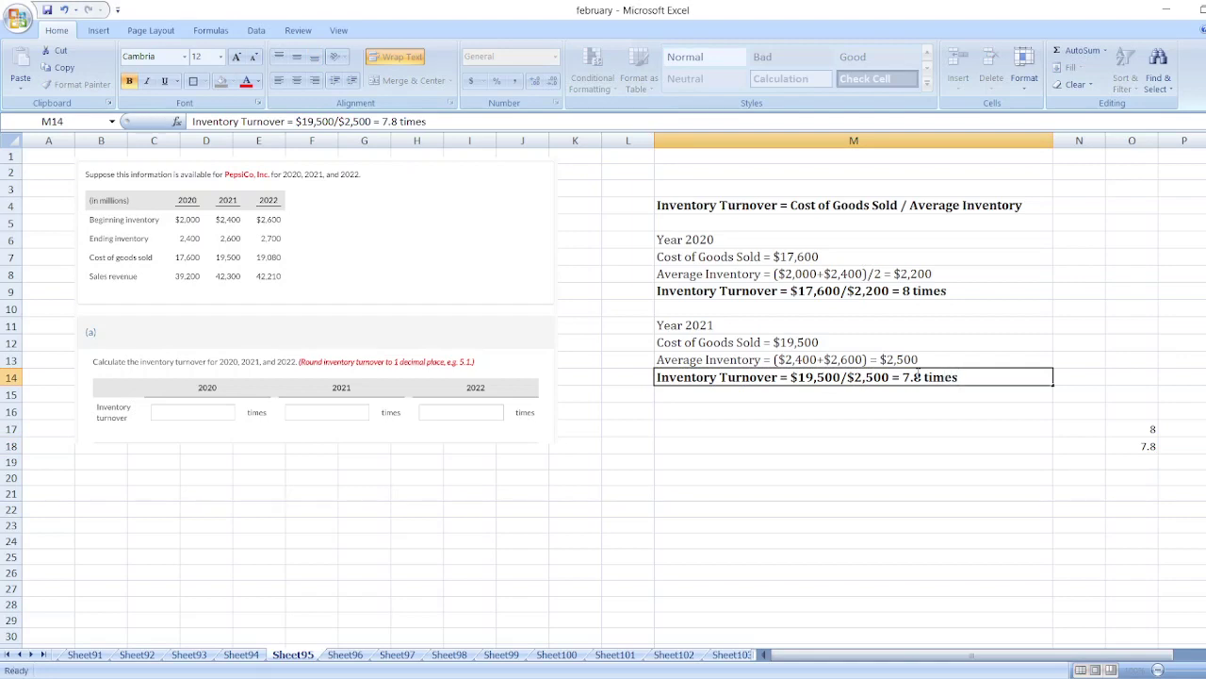
{"action": "key", "text": "Return"}
- Label cell M16 with the text "Year 2022", leaving a blank row below the 2021 block
{"action": "key", "text": "Return"}
{"action": "type", "text": "Year 2022"}
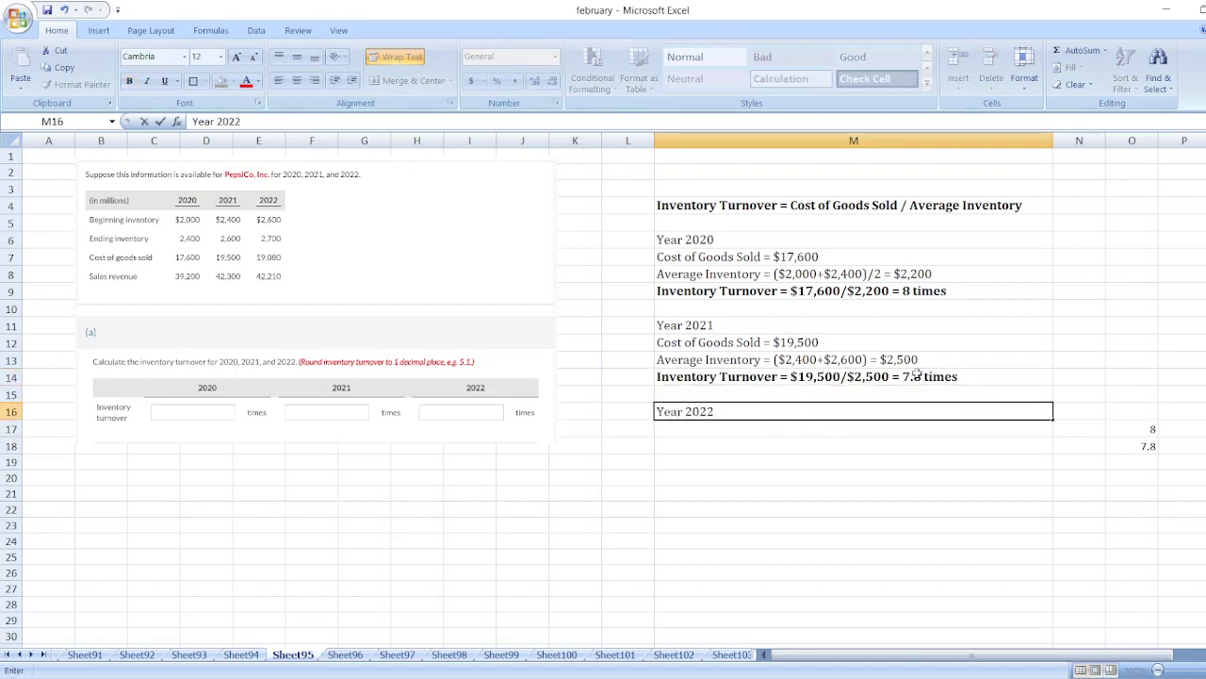
{"action": "key", "text": "Return"}
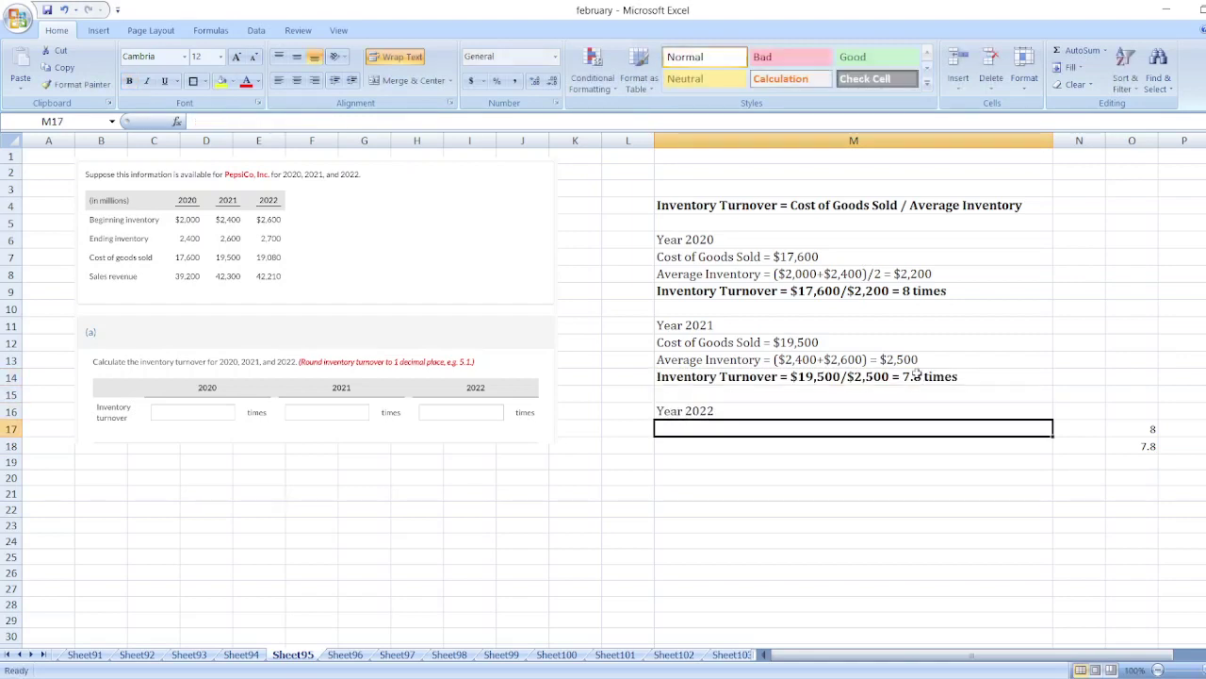
- Enter "Cost of Goods Sold = $19,080" in cell M17 beneath the Year 2022 label
{"action": "type", "text": "Cost of G"}
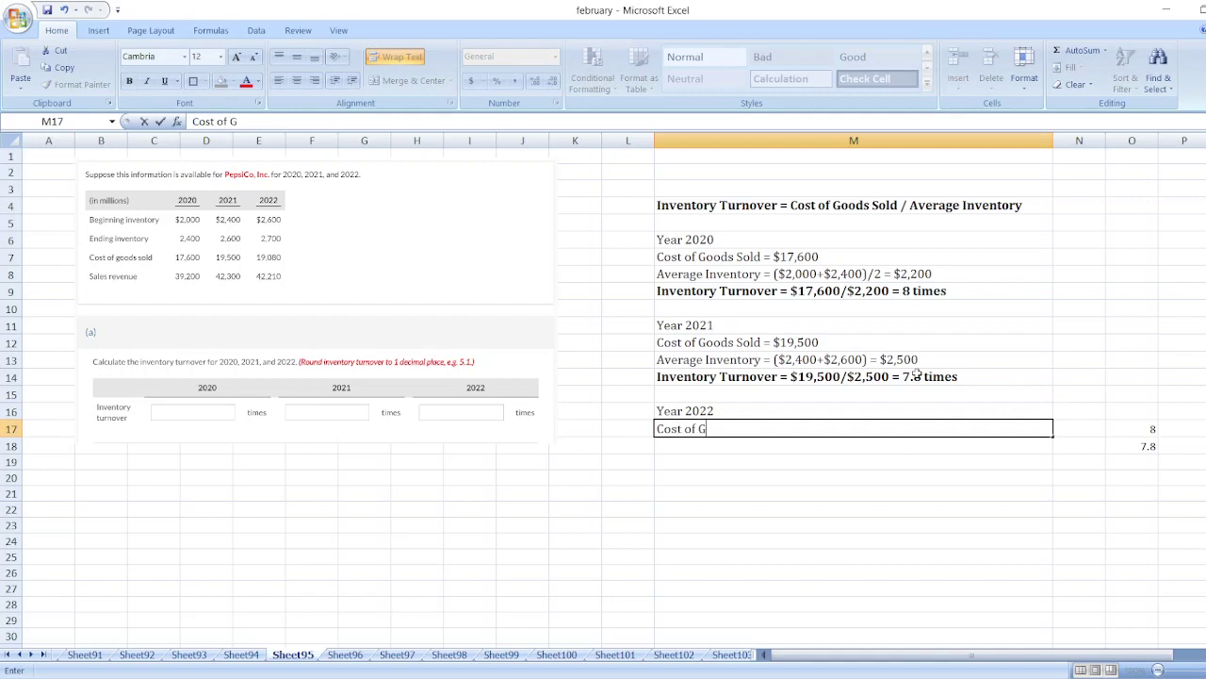
{"action": "type", "text": "oods Sold = "}
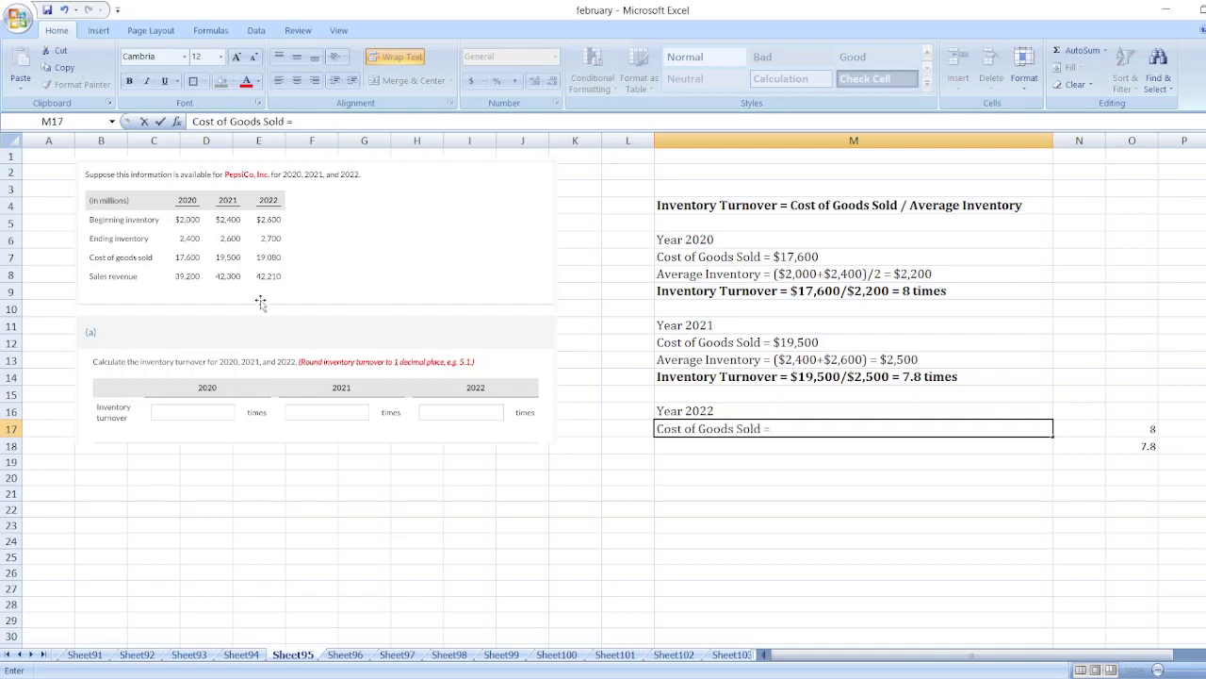
{"action": "type", "text": "$19,080"}
{"action": "key", "text": "BackSpace"}
{"action": "key", "text": "BackSpace"}
{"action": "type", "text": "780"}
{"action": "key", "text": "Return"}
- Enter "Average Inventory = ($2,600+$2,700)/2 = $2,650" in cell M18 for 2022
{"action": "type", "text": "A"}
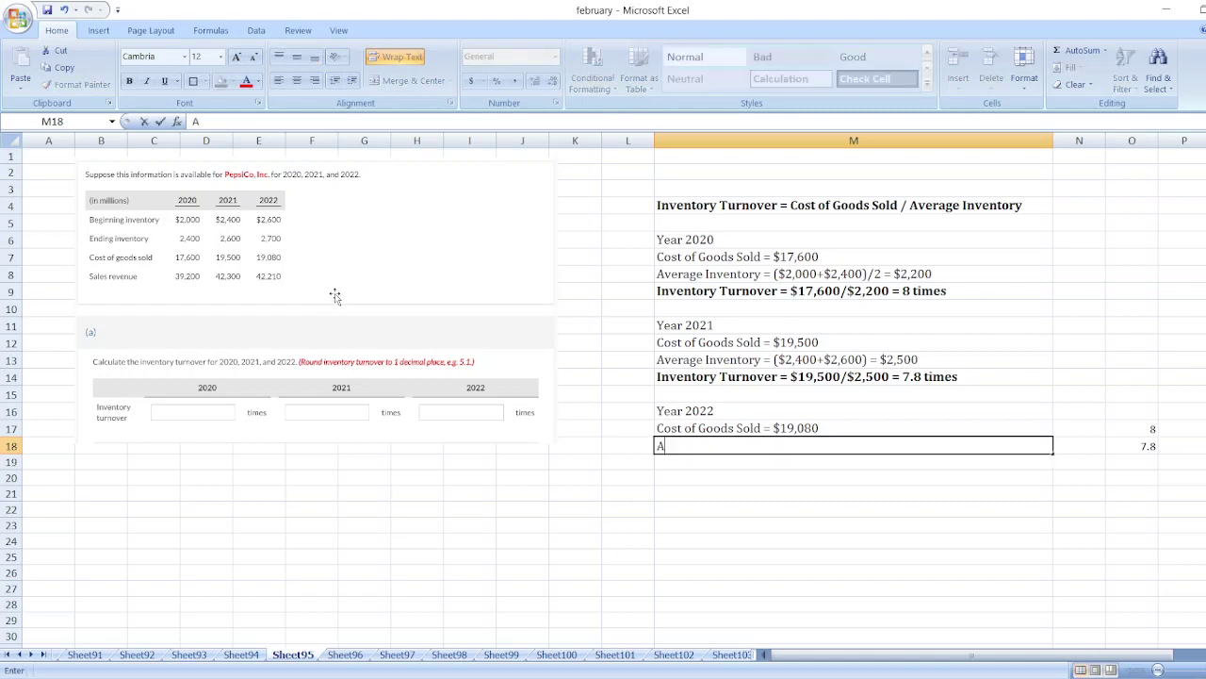
{"action": "type", "text": "verage Inventory"}
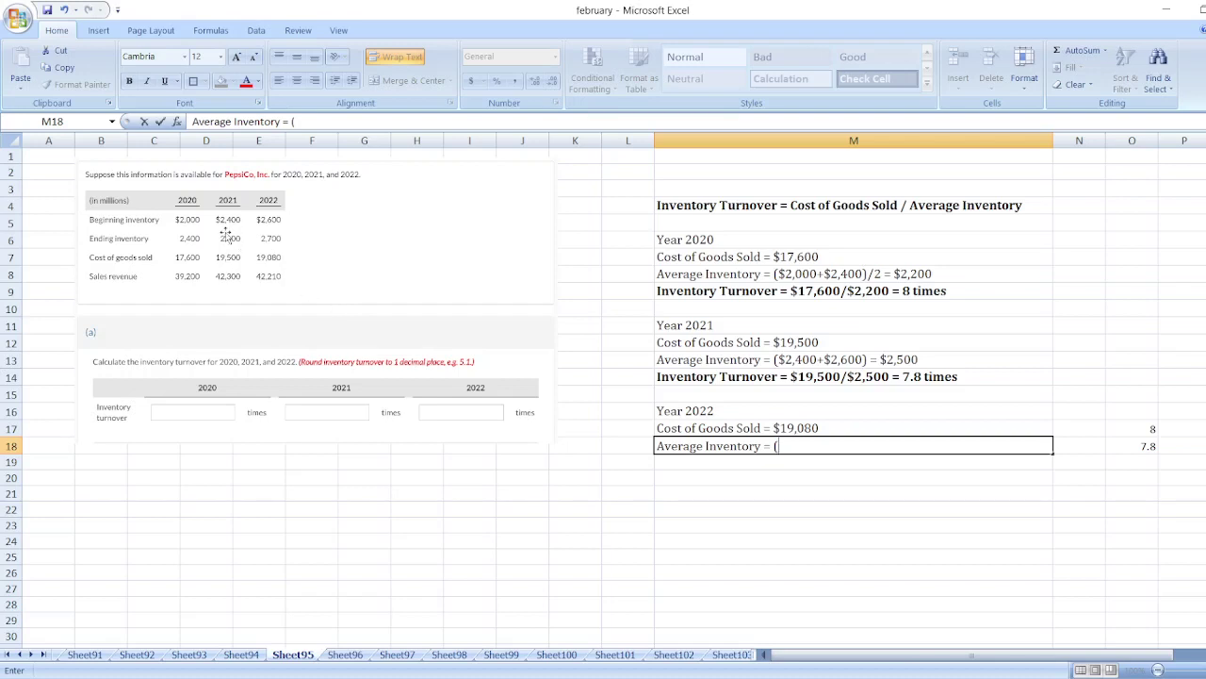
{"action": "type", "text": "= ($2,600"}
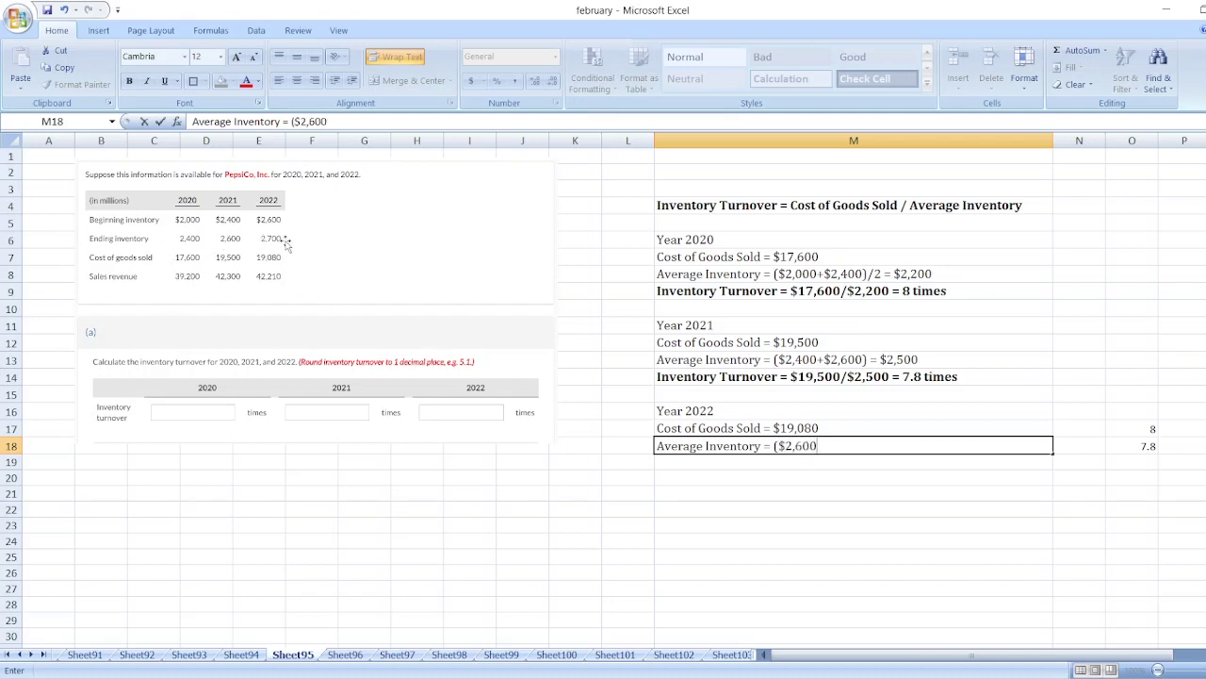
{"action": "type", "text": "+$2,700"}
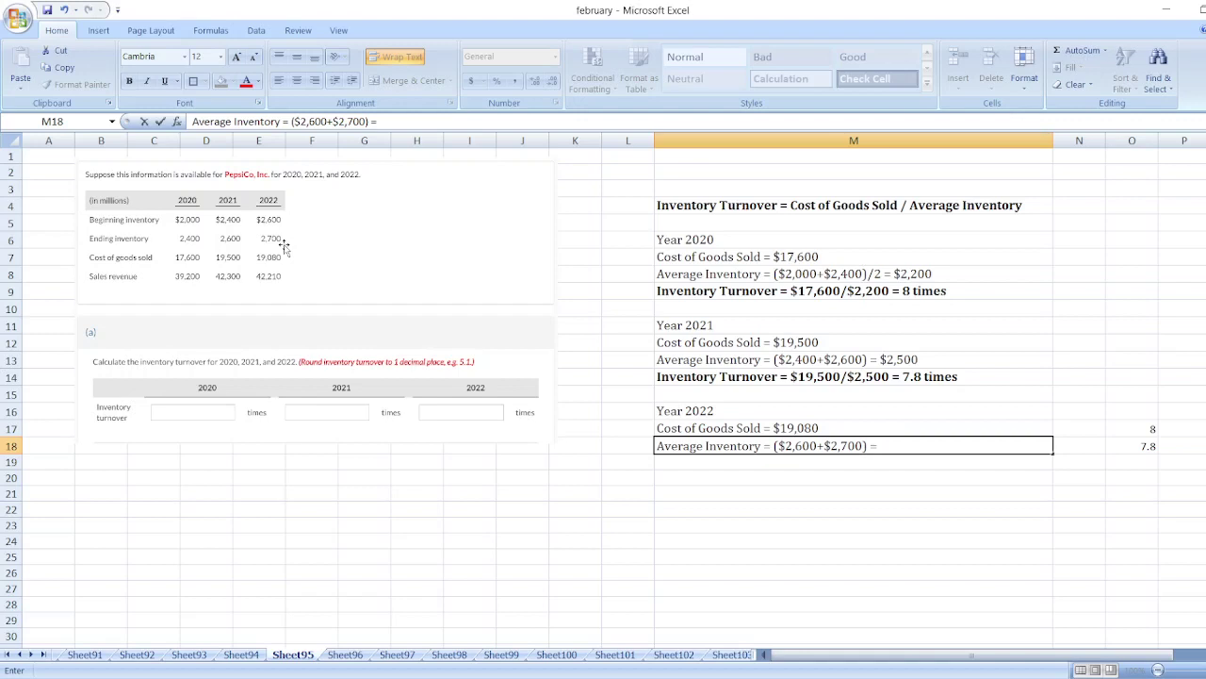
{"action": "type", "text": ") ="}
{"action": "key", "text": "BackSpace"}
{"action": "key", "text": "BackSpace"}
{"action": "key", "text": "BackSpace"}
{"action": "type", "text": "/2 = $2,650"}
{"action": "key", "text": "Return"}
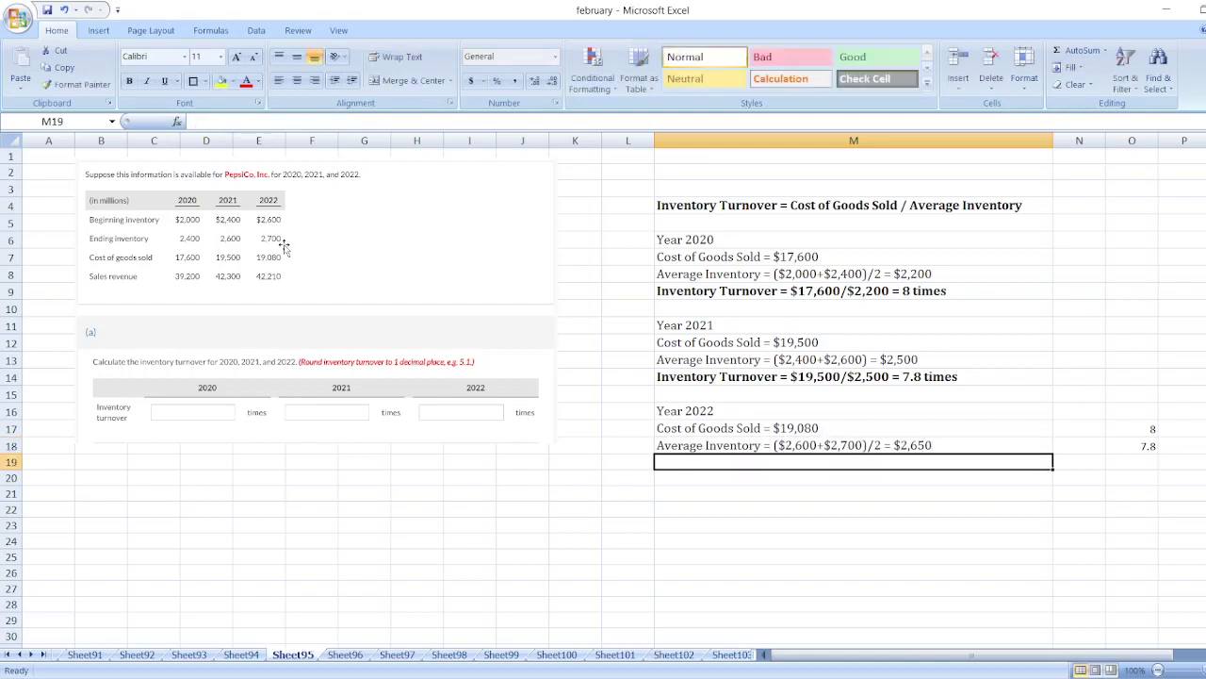
- Begin the 2022 turnover line in cell M19 with "Inventory Turnover = $19,080/$2,650 ="
{"action": "type", "text": "Inven"}
{"action": "type", "text": "ti"}
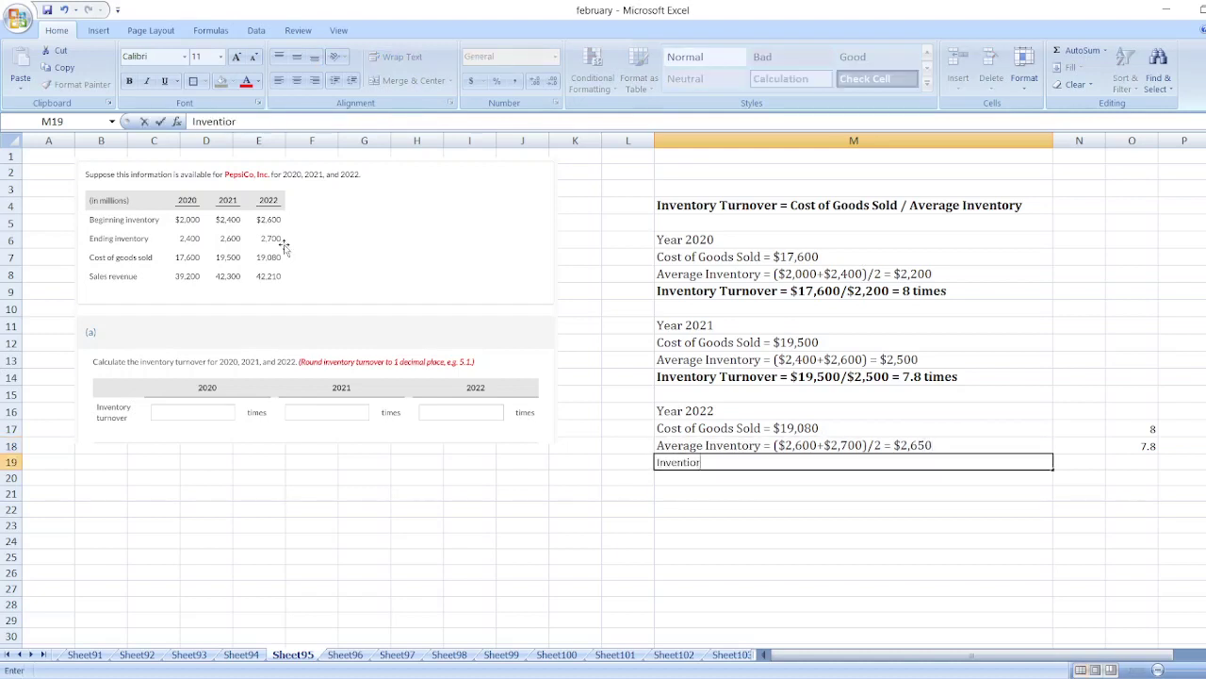
{"action": "type", "text": "ory Turnover = $19,080"}
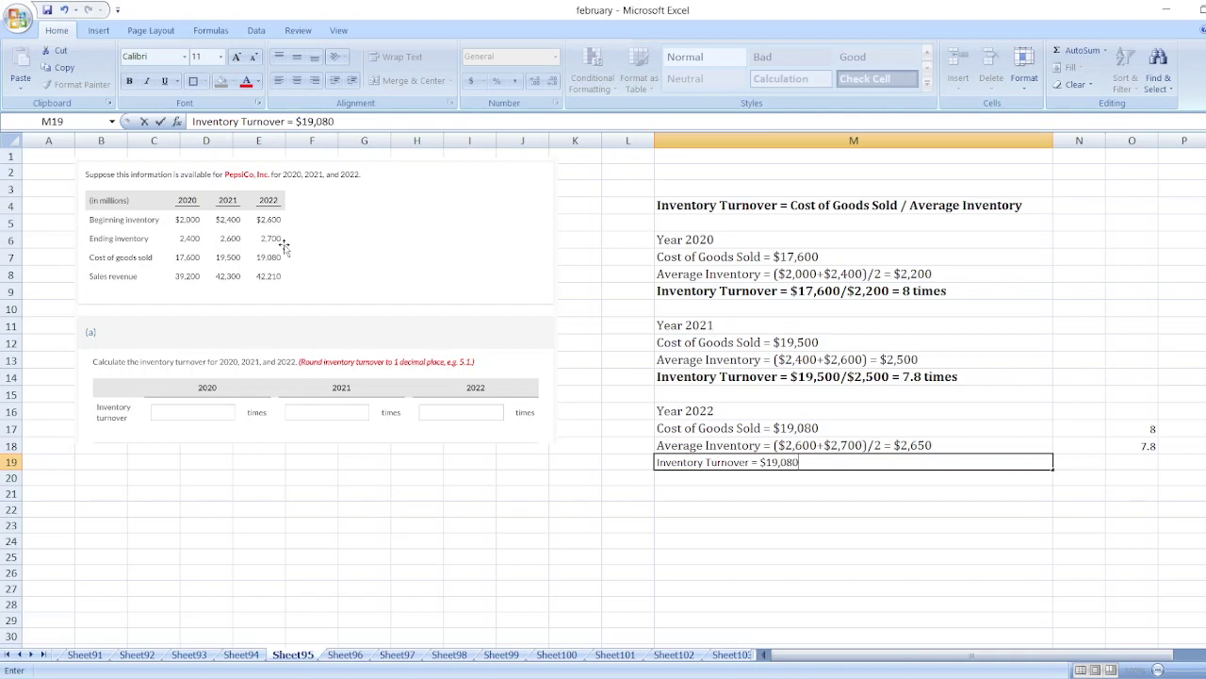
{"action": "type", "text": "/$2,650 ="}
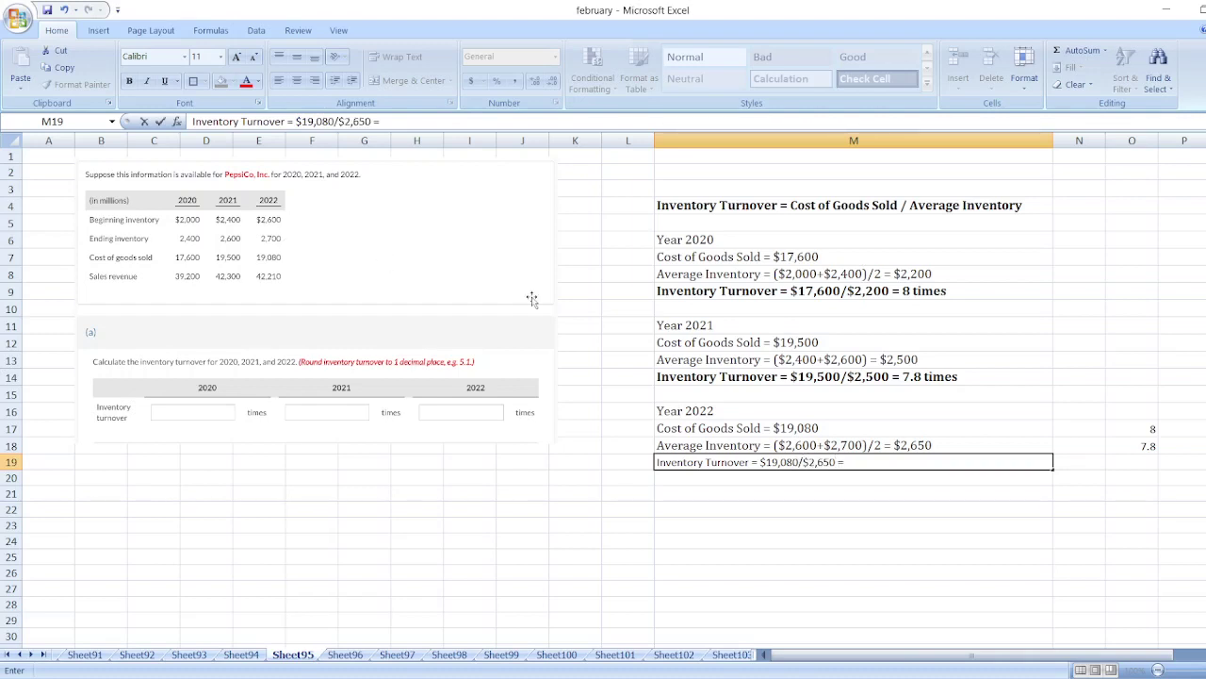
- Calculate the 2022 turnover in spare cell O19 with the formula =19080/2650
{"action": "left_click", "coordinate": [1122, 462]}
{"action": "type", "text": "=19"}
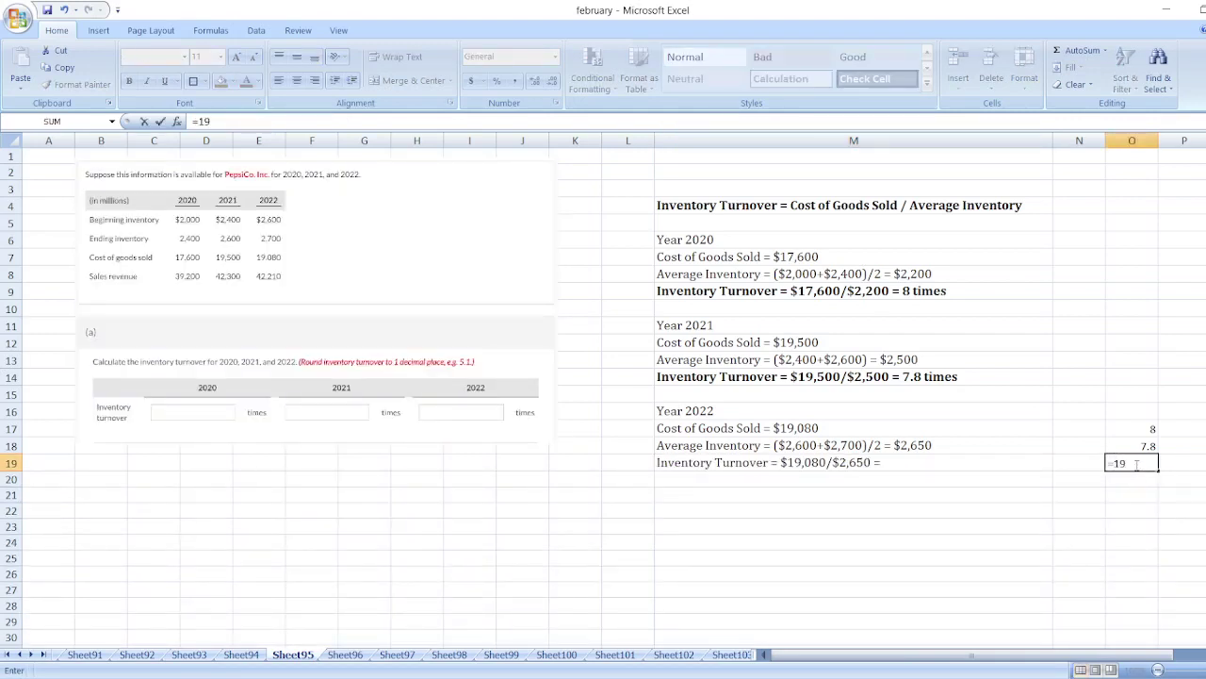
{"action": "type", "text": "080/2650"}
{"action": "key", "text": "Return"}
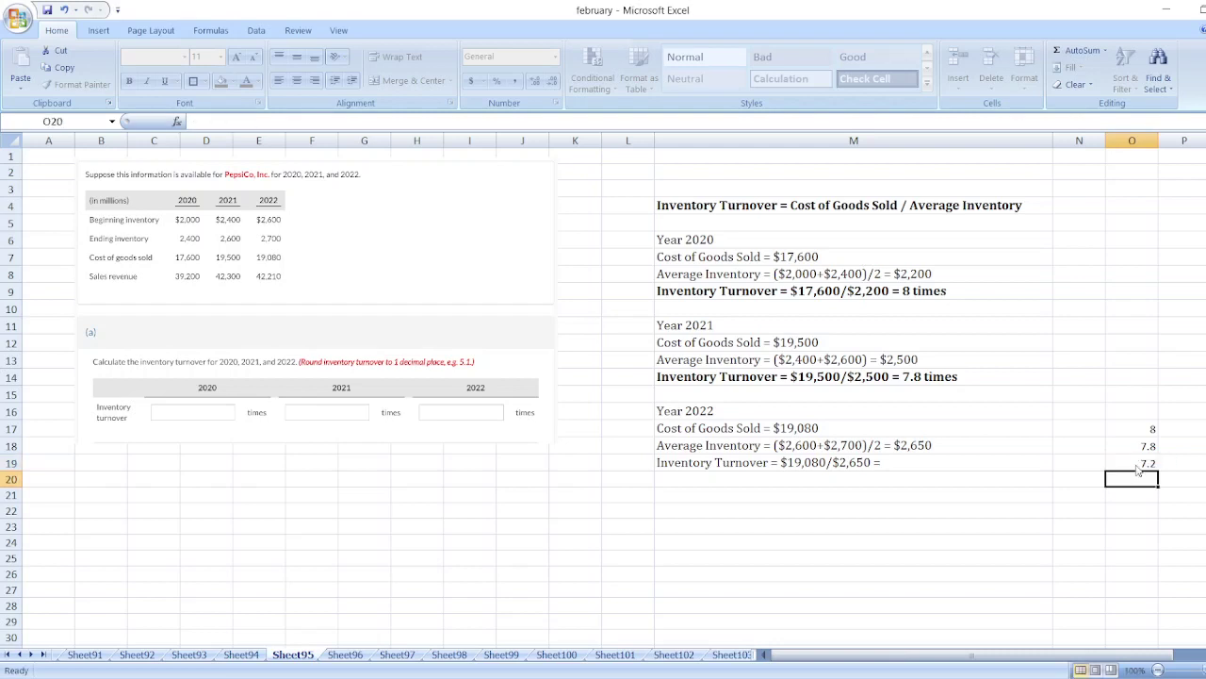
- Complete the 2022 inventory turnover line in cell M19 with the result "7.2 times" and make the line bold
{"action": "double_click", "coordinate": [914, 460]}
{"action": "type", "text": "7.2"}
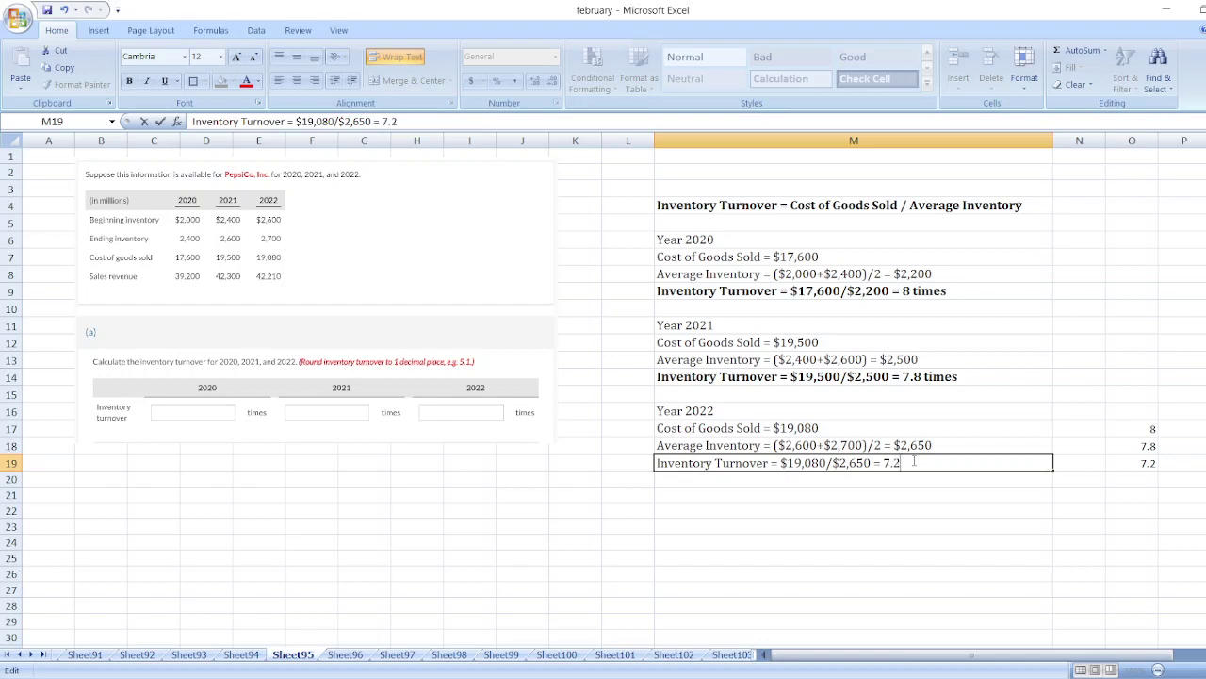
{"action": "type", "text": " times"}
{"action": "key", "text": "ctrl+Return"}
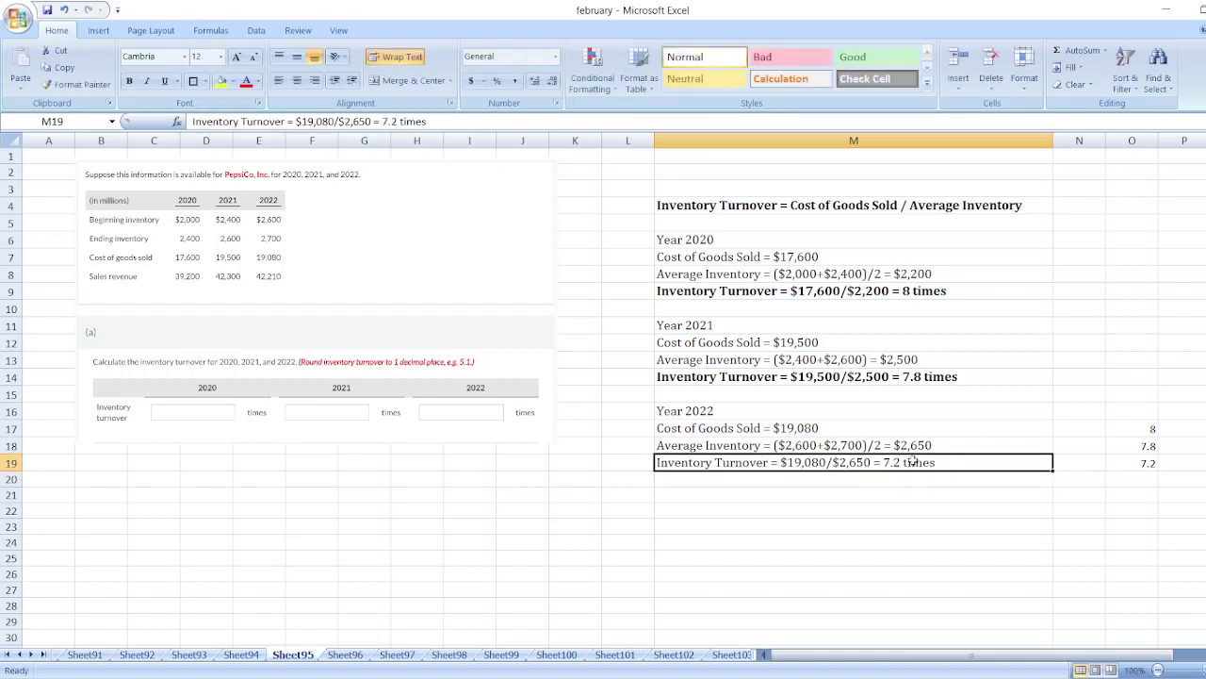
{"action": "key", "text": "ctrl+b"}
{"action": "left_click", "coordinate": [791, 573]}
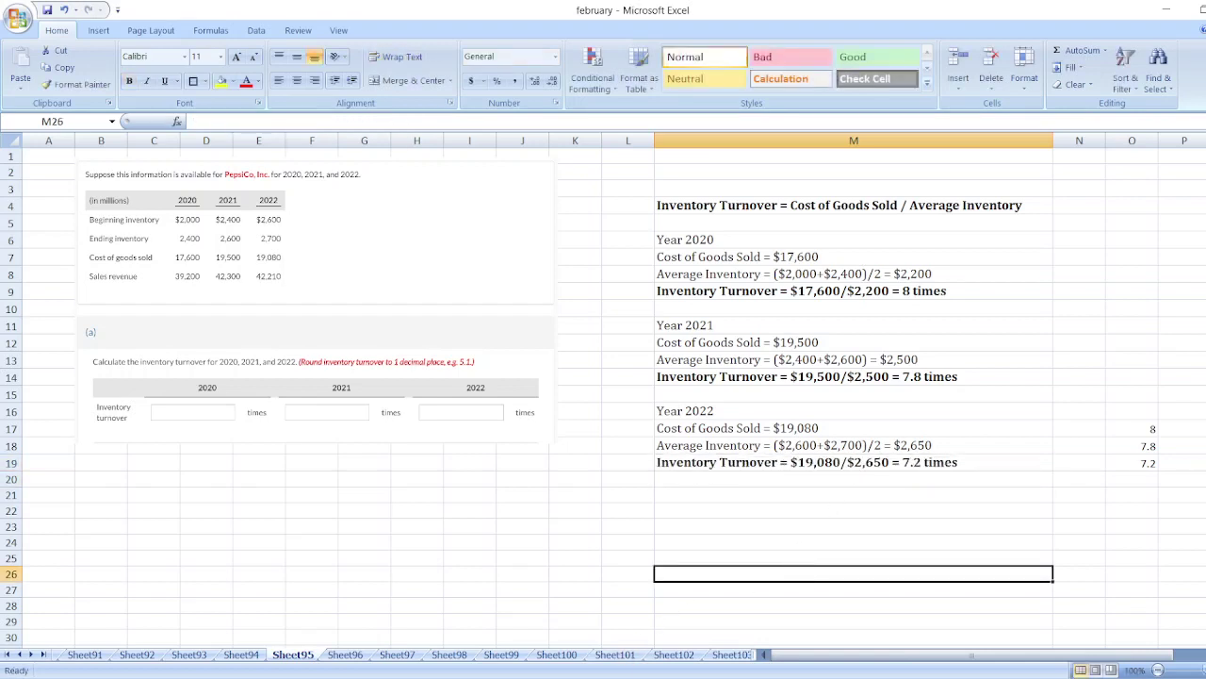